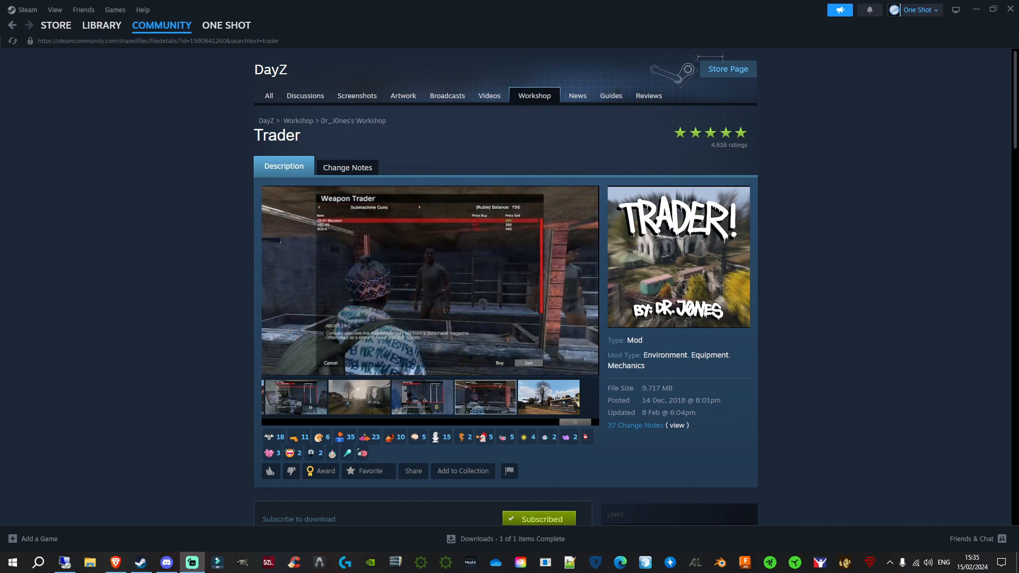
pyautogui.scroll(-1, 419, 182)
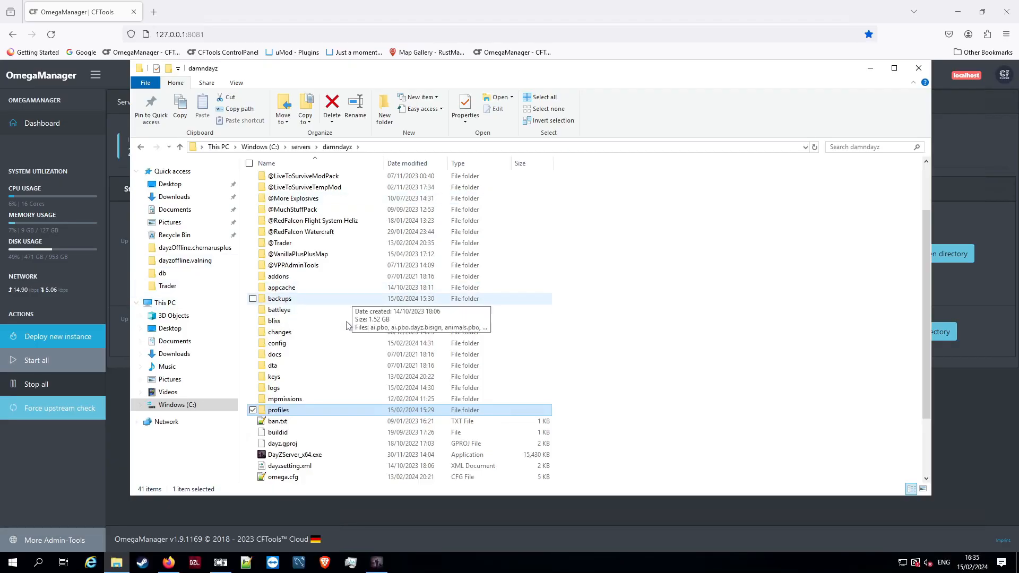
pyautogui.scroll(-2, 340, 335)
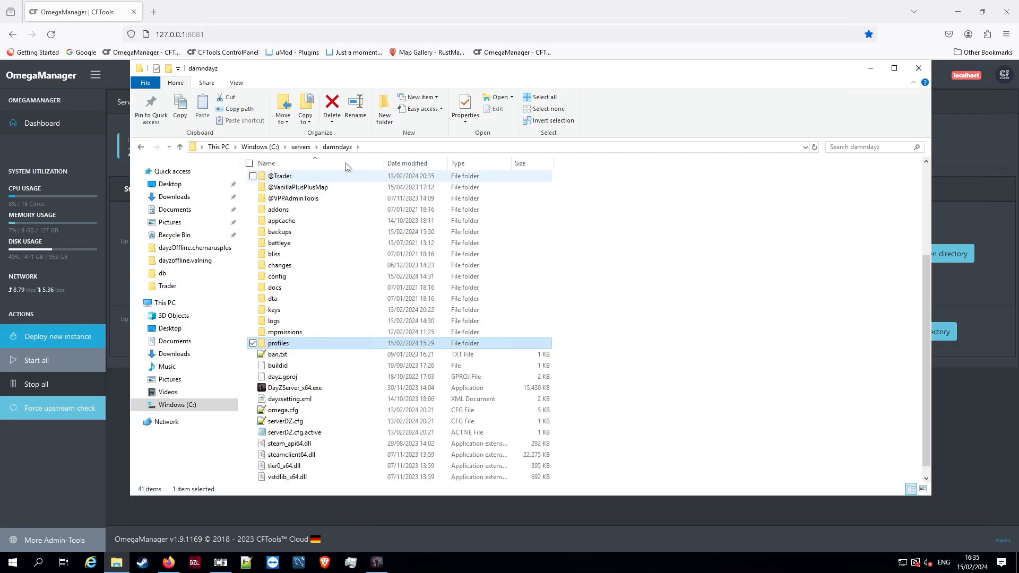
pyautogui.click(300, 147)
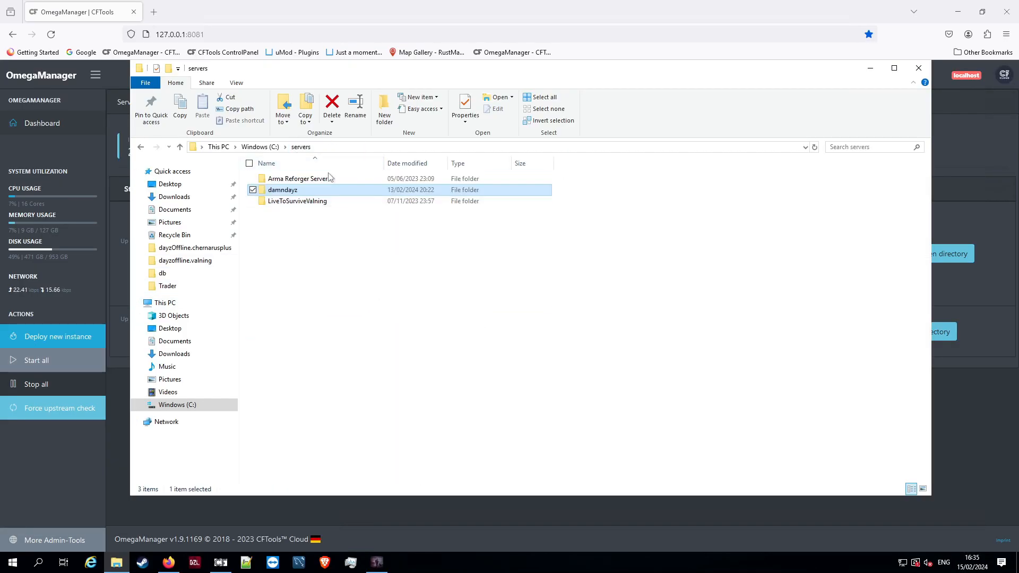
pyautogui.doubleClick(284, 194)
pyautogui.scroll(-5, 344, 338)
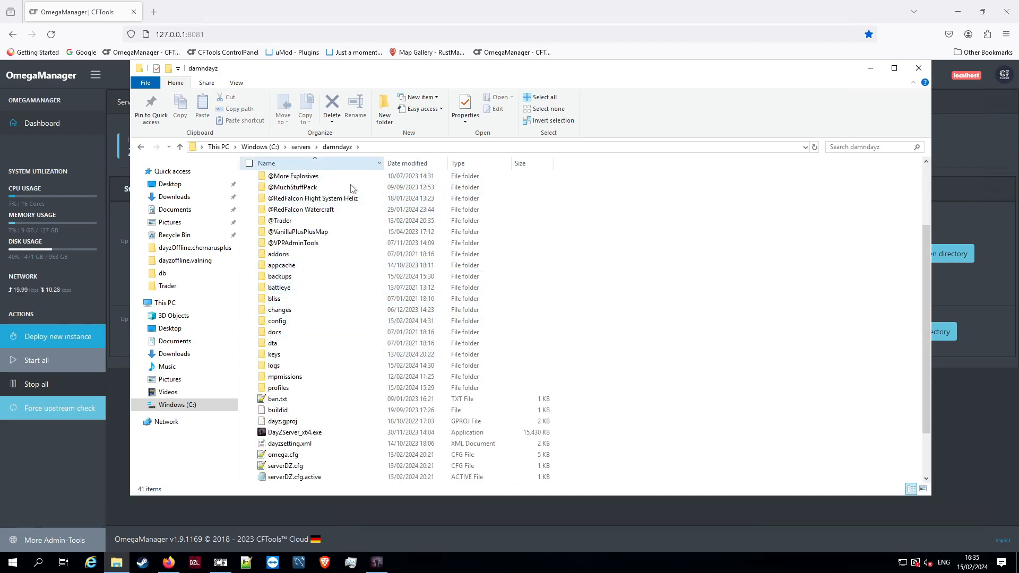
pyautogui.scroll(2, 310, 253)
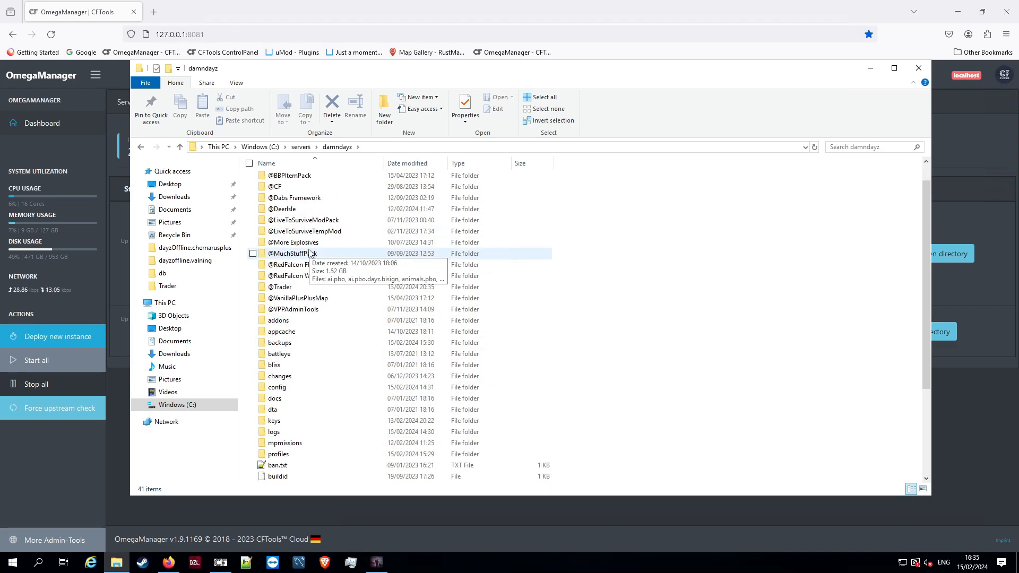
pyautogui.doubleClick(283, 289)
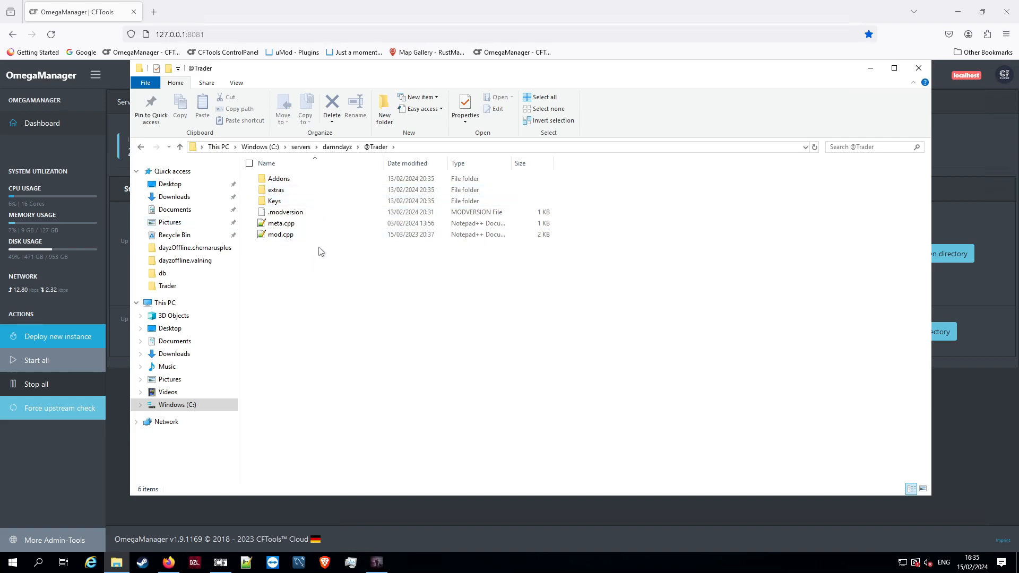
pyautogui.doubleClick(280, 194)
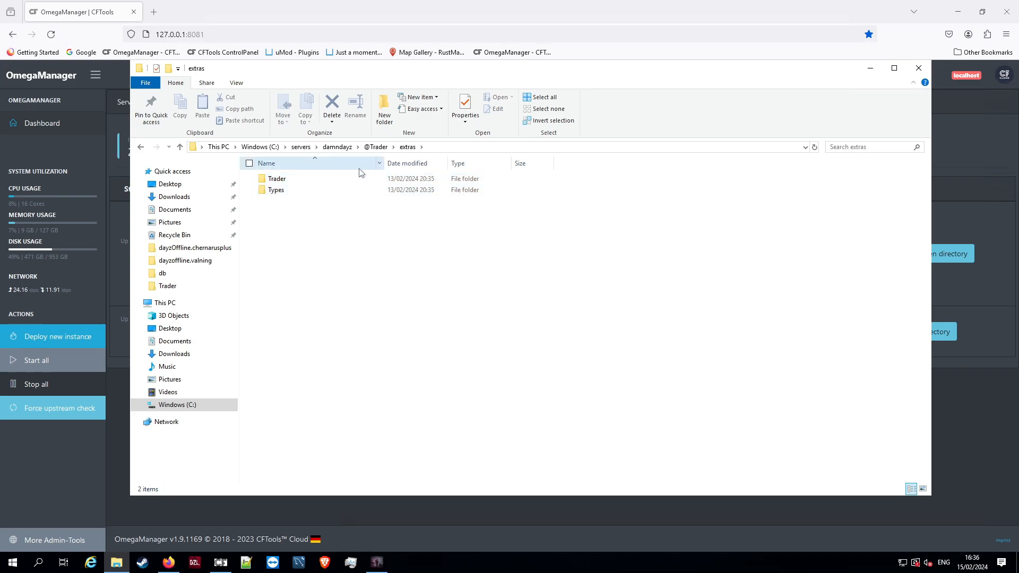
pyautogui.click(381, 148)
pyautogui.click(335, 148)
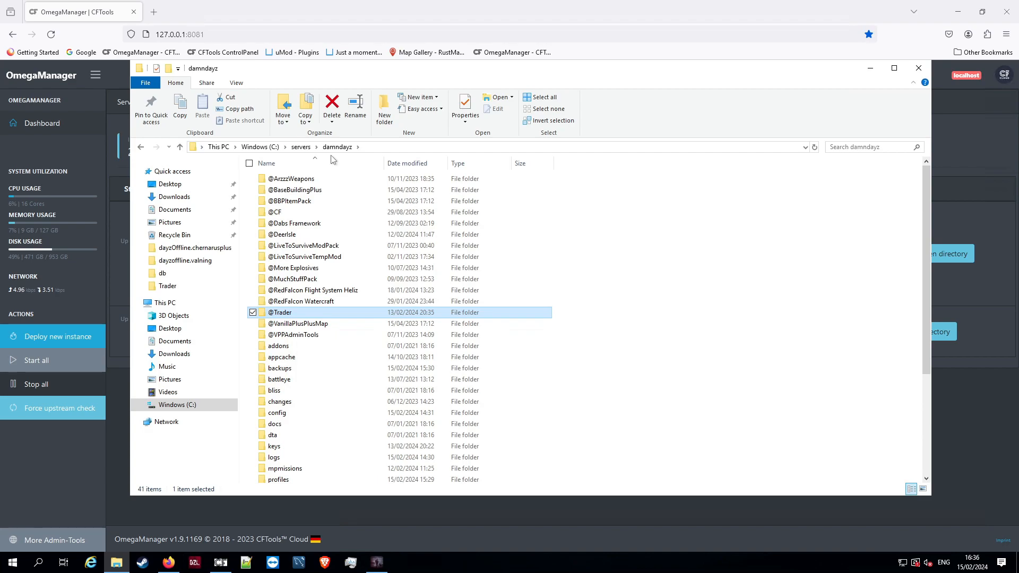
pyautogui.doubleClick(284, 315)
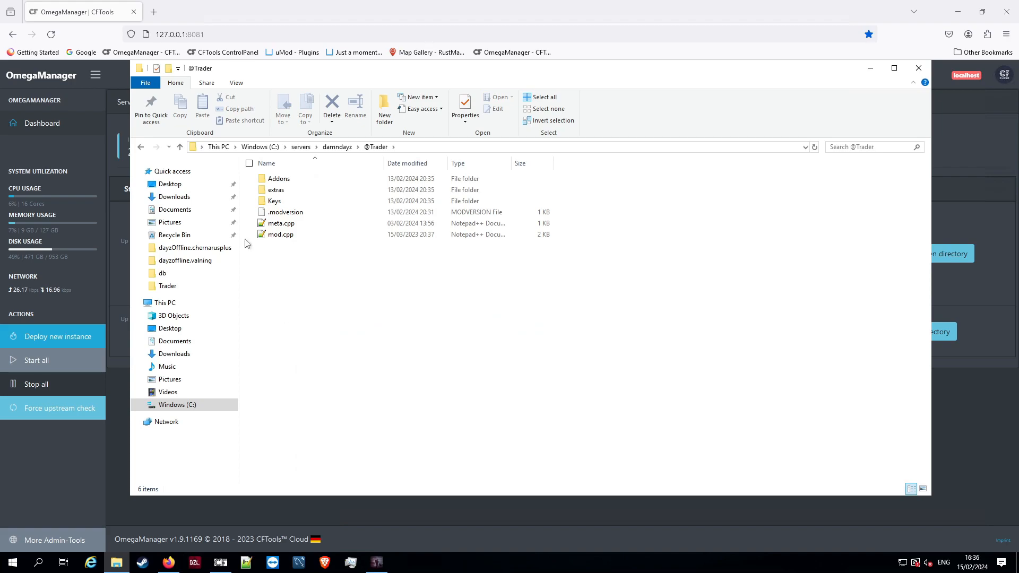
pyautogui.doubleClick(280, 190)
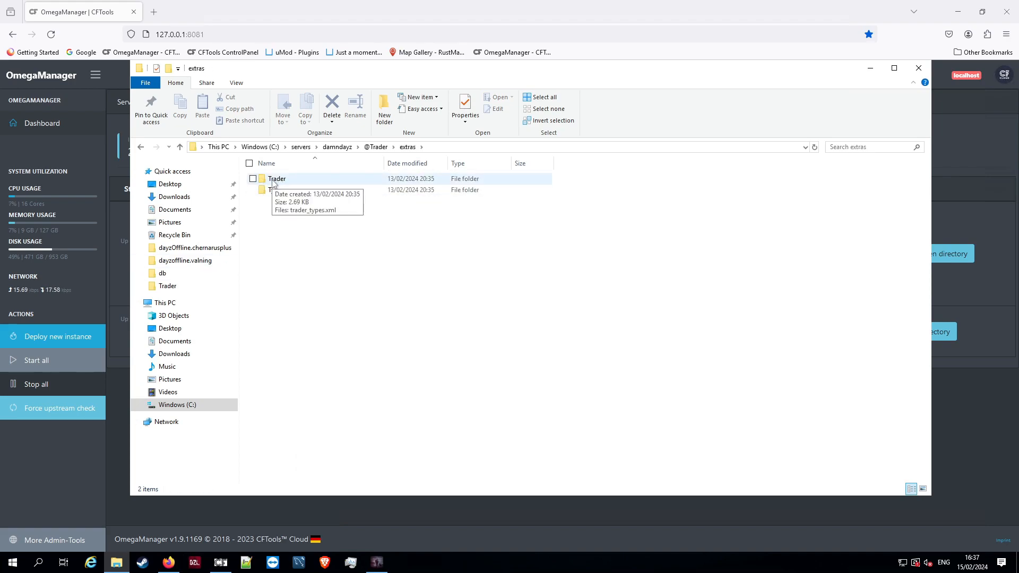
pyautogui.doubleClick(275, 179)
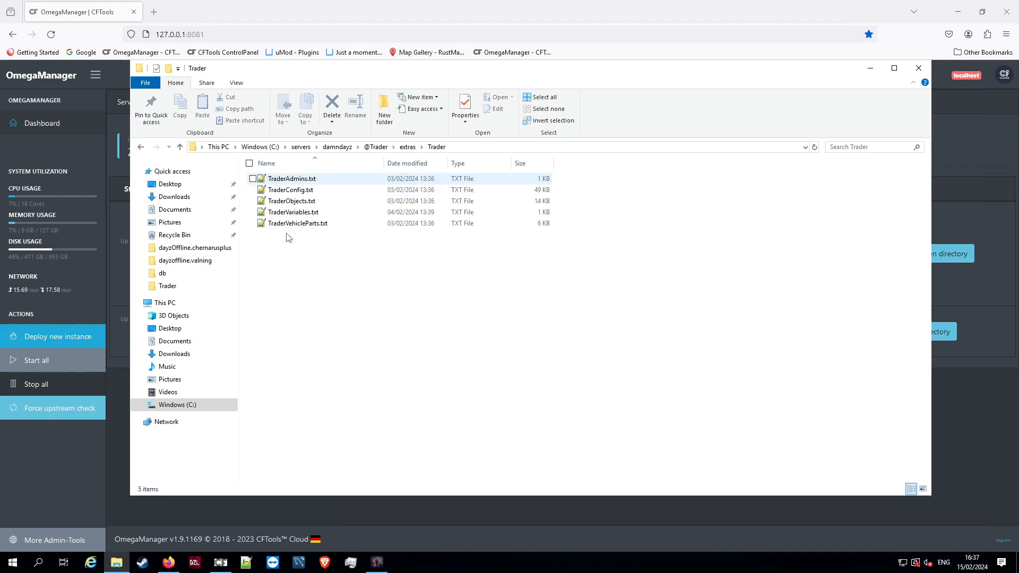
# Go back to the damndayz folder and open the Trader folder inside profiles
pyautogui.click(408, 147)
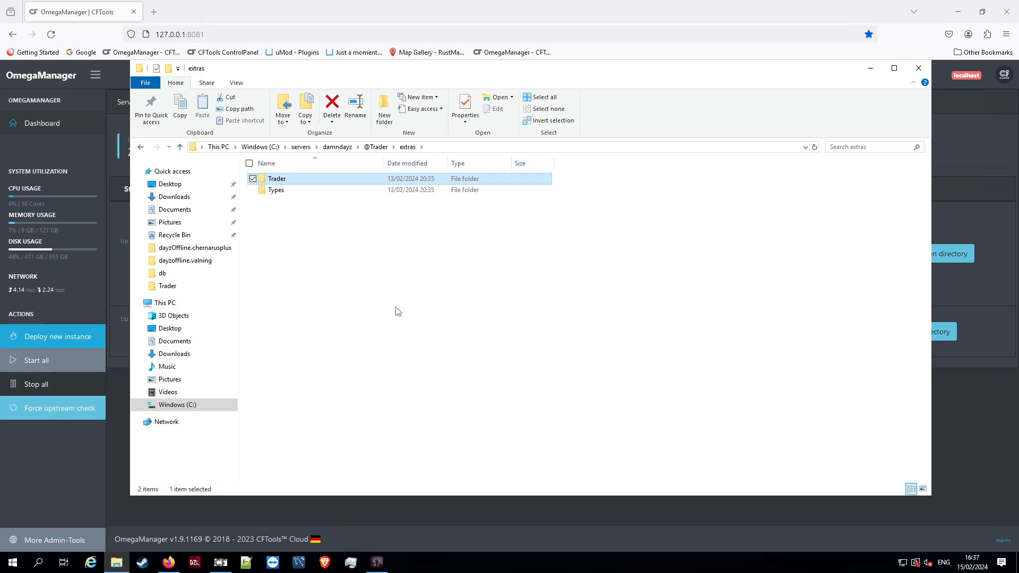
pyautogui.click(337, 147)
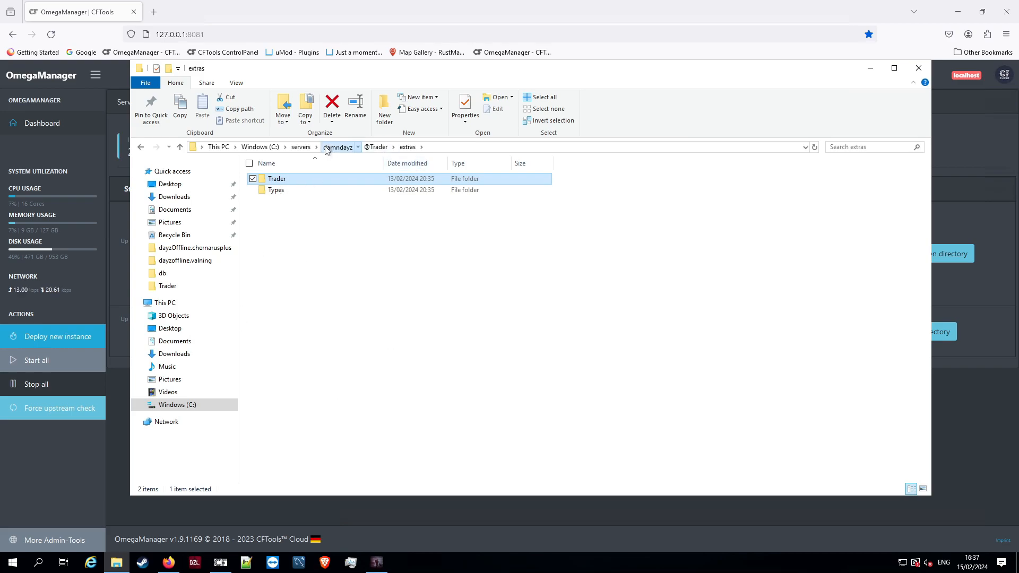
pyautogui.scroll(-3, 325, 391)
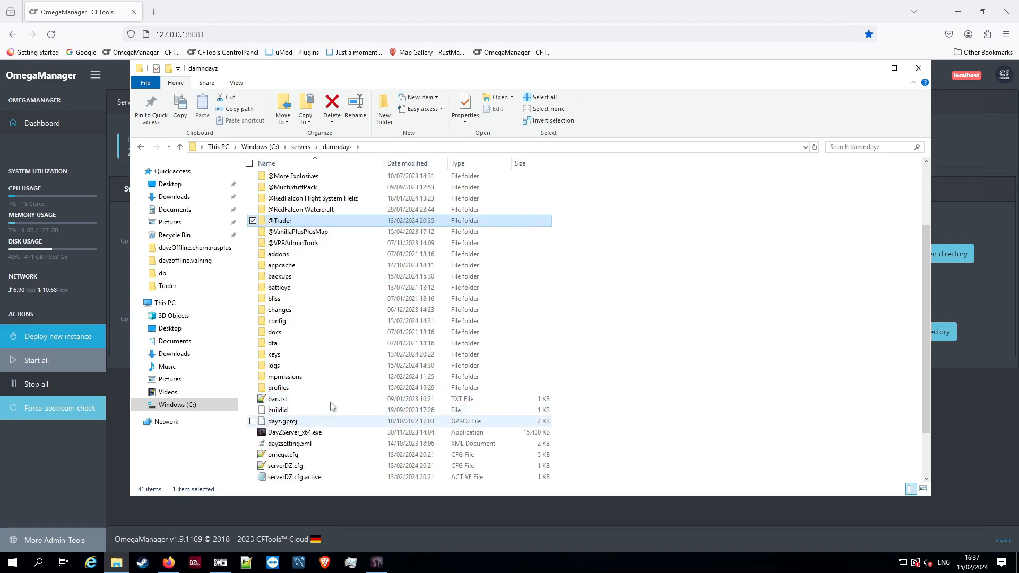
pyautogui.doubleClick(280, 392)
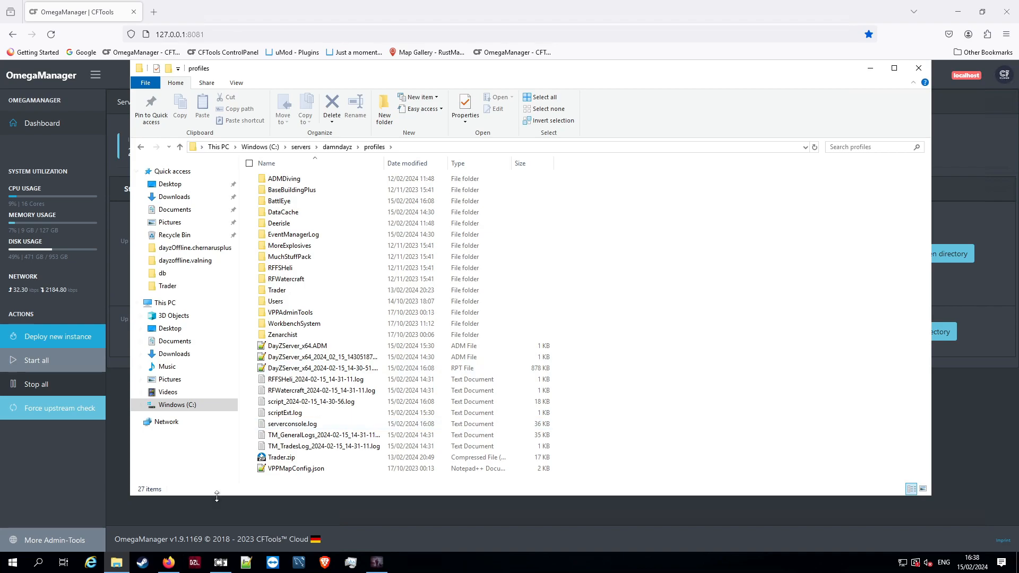
pyautogui.click(276, 291)
pyautogui.doubleClick(276, 291)
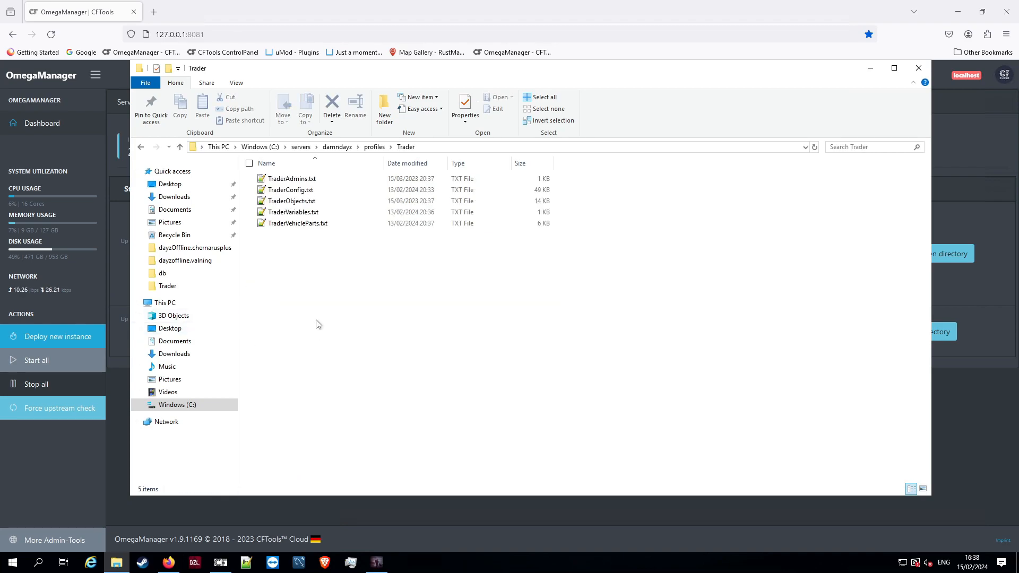
# Open TraderVariables.txt and examine the SafezoneShowDebugShape setting and its comment
pyautogui.doubleClick(282, 215)
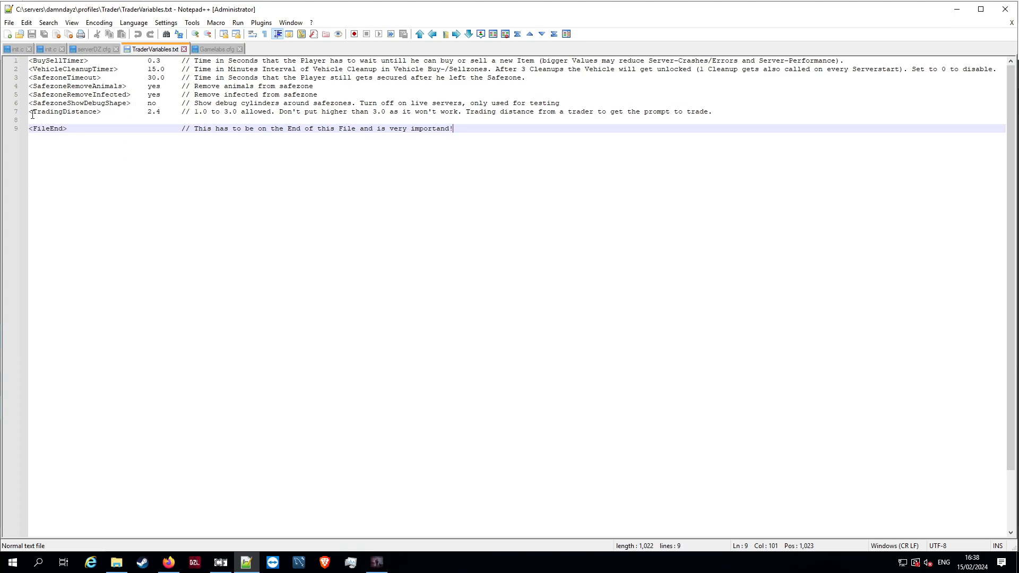
pyautogui.click(24, 103)
pyautogui.moveTo(130, 103); pyautogui.dragTo(21, 104)
pyautogui.click(154, 112)
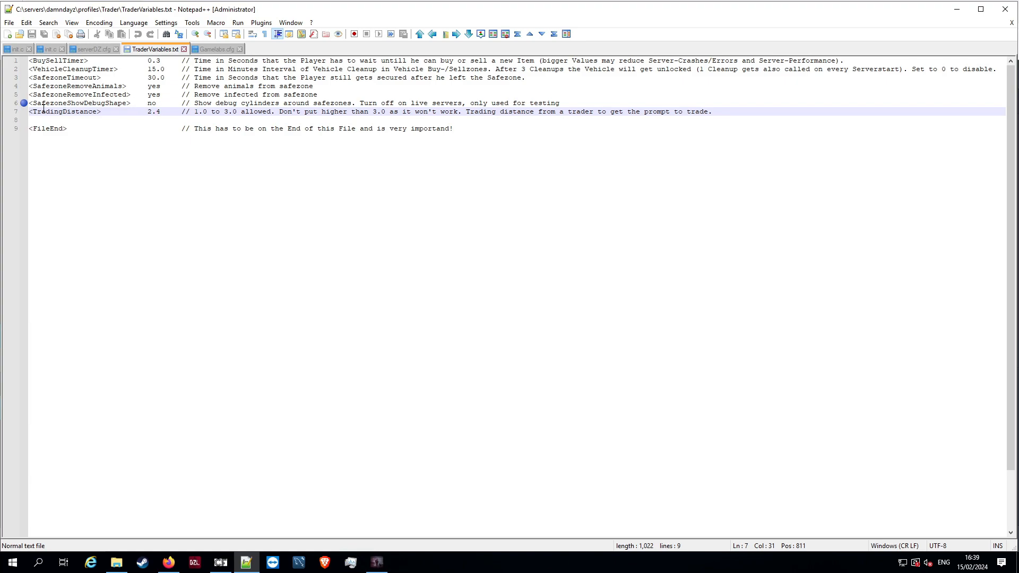
pyautogui.moveTo(32, 104); pyautogui.dragTo(610, 106)
pyautogui.moveTo(156, 104); pyautogui.dragTo(143, 104)
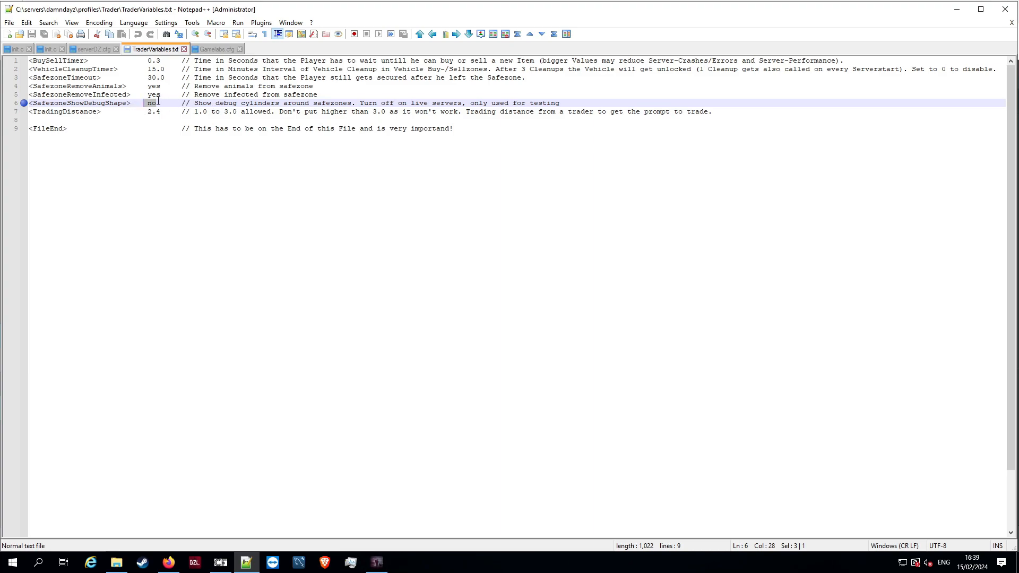
pyautogui.click(158, 102)
pyautogui.moveTo(28, 103); pyautogui.dragTo(383, 102)
pyautogui.click(270, 162)
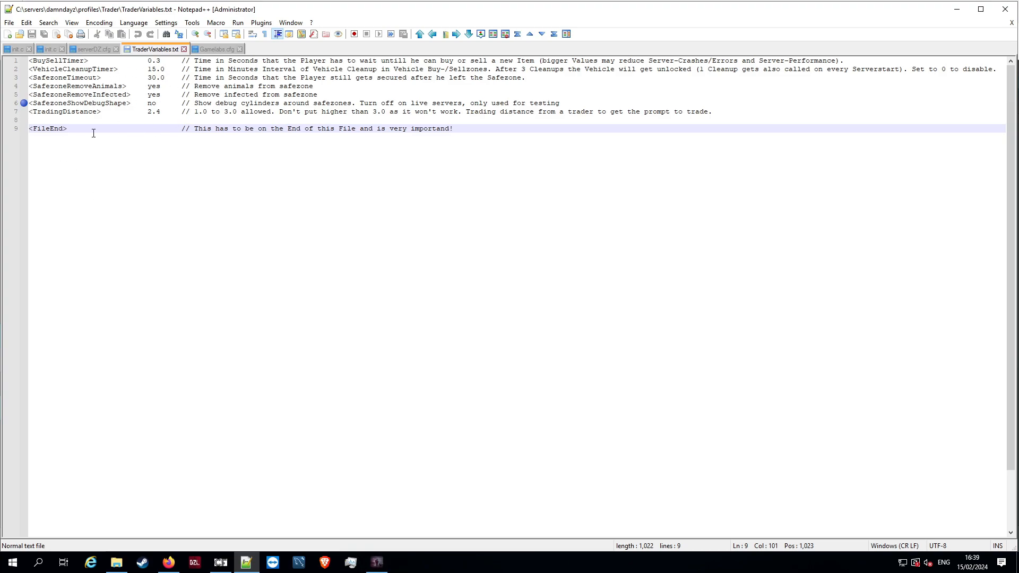
# Close TraderVariables.txt and open TraderObjects.txt from the profiles Trader folder
pyautogui.click(183, 48)
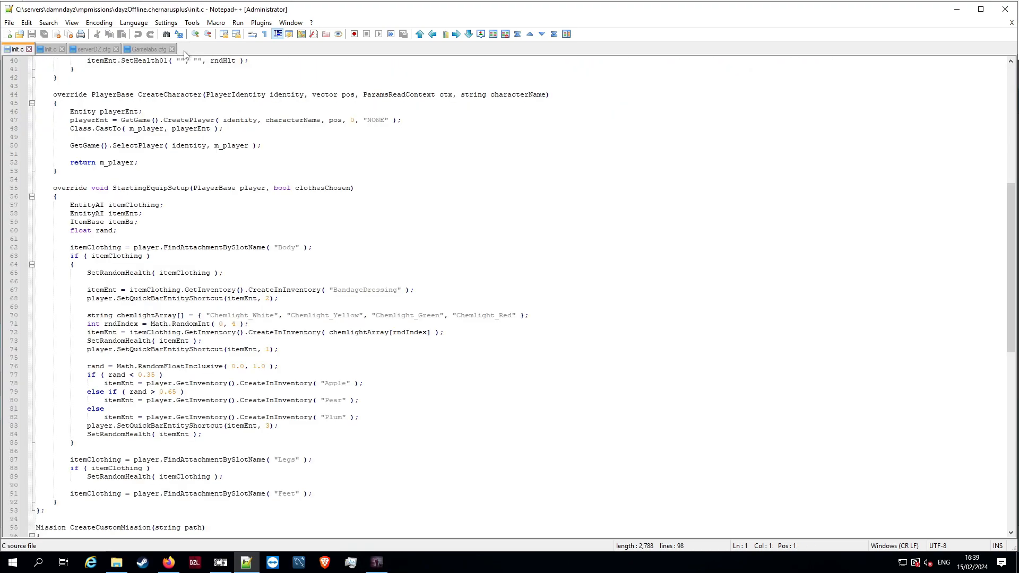
pyautogui.click(116, 562)
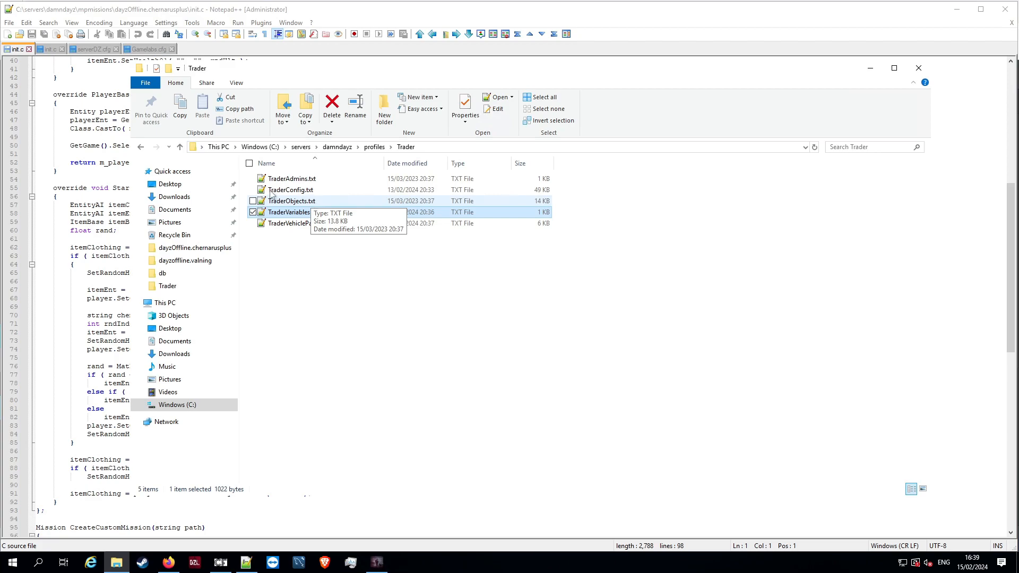
pyautogui.doubleClick(315, 200)
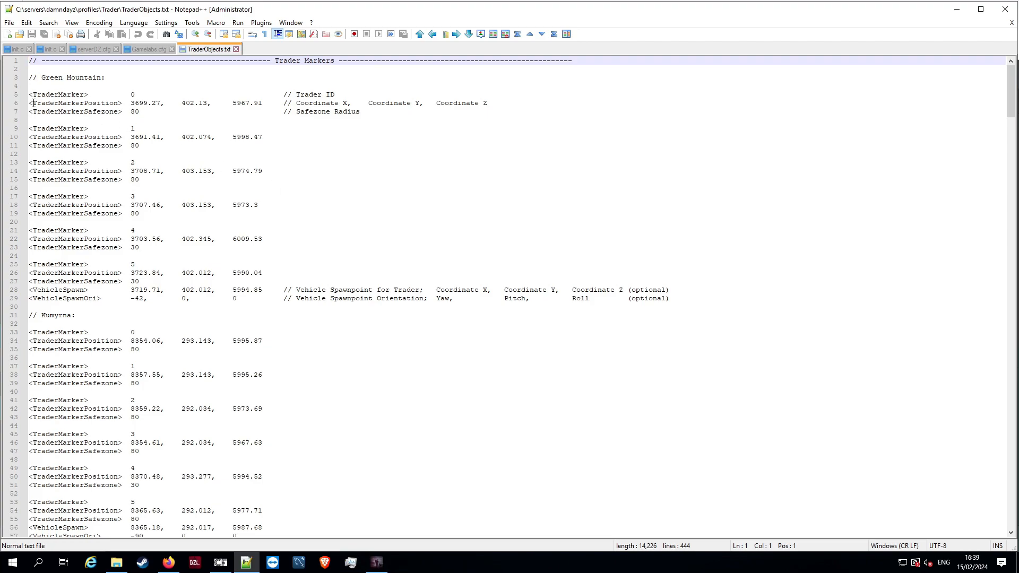
# Examine the Green Mountain and Kumyrna trader marker positions and safezone radii in TraderObjects.txt
pyautogui.moveTo(30, 103); pyautogui.dragTo(266, 103)
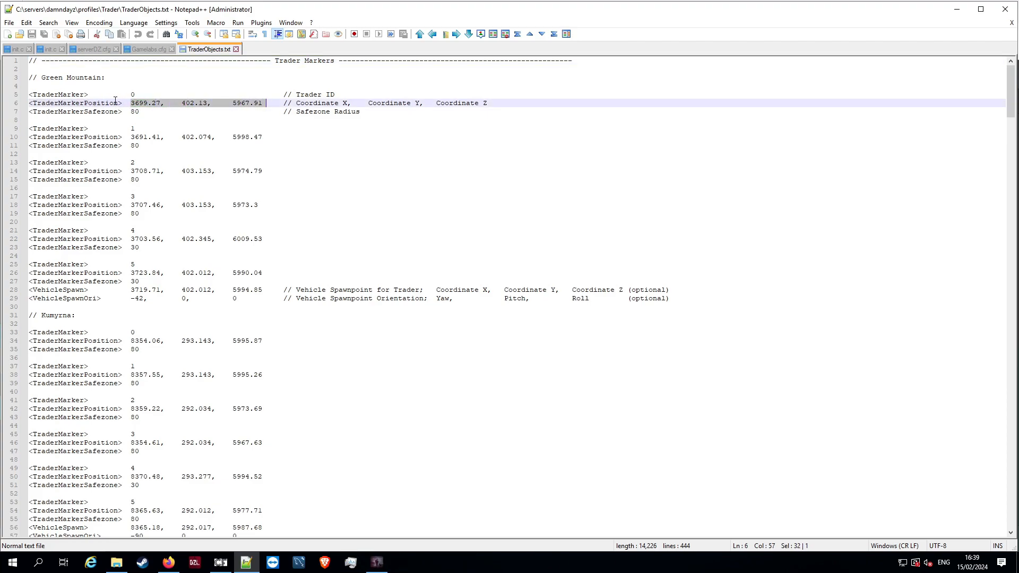
pyautogui.scroll(-3, 76, 214)
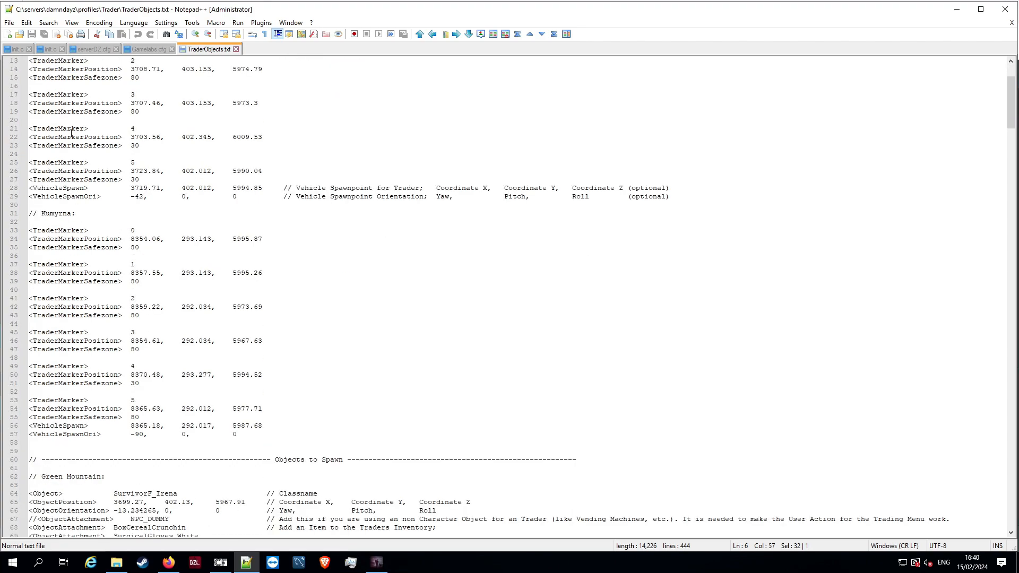
pyautogui.scroll(2, 59, 120)
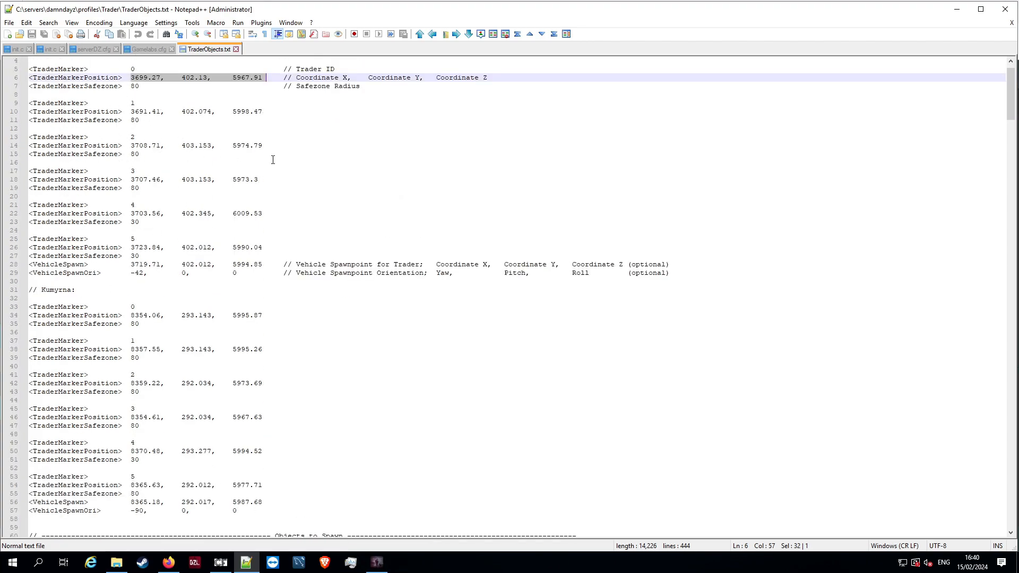
pyautogui.scroll(-1, 153, 134)
pyautogui.scroll(2, 127, 102)
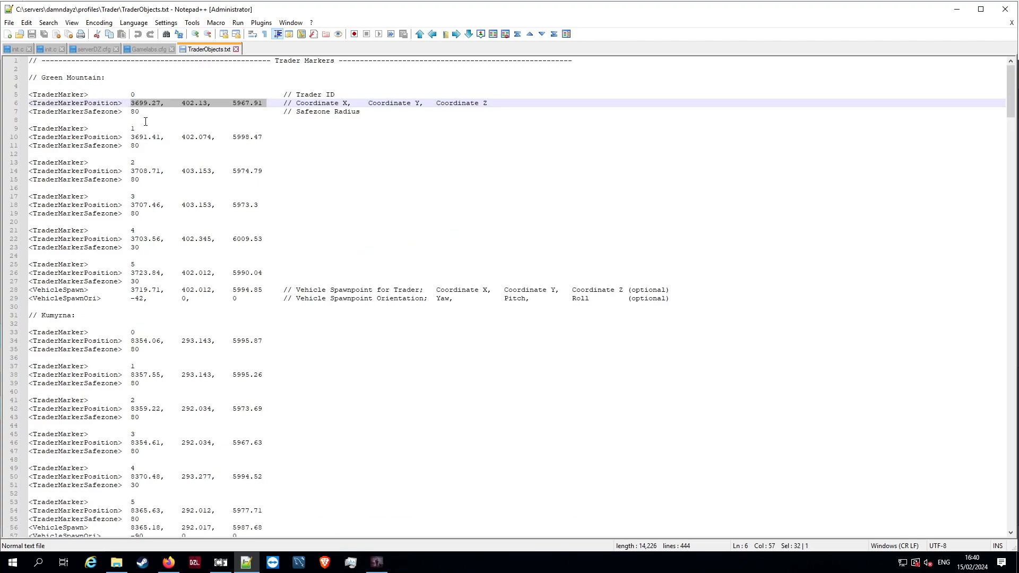
pyautogui.scroll(-3, 147, 130)
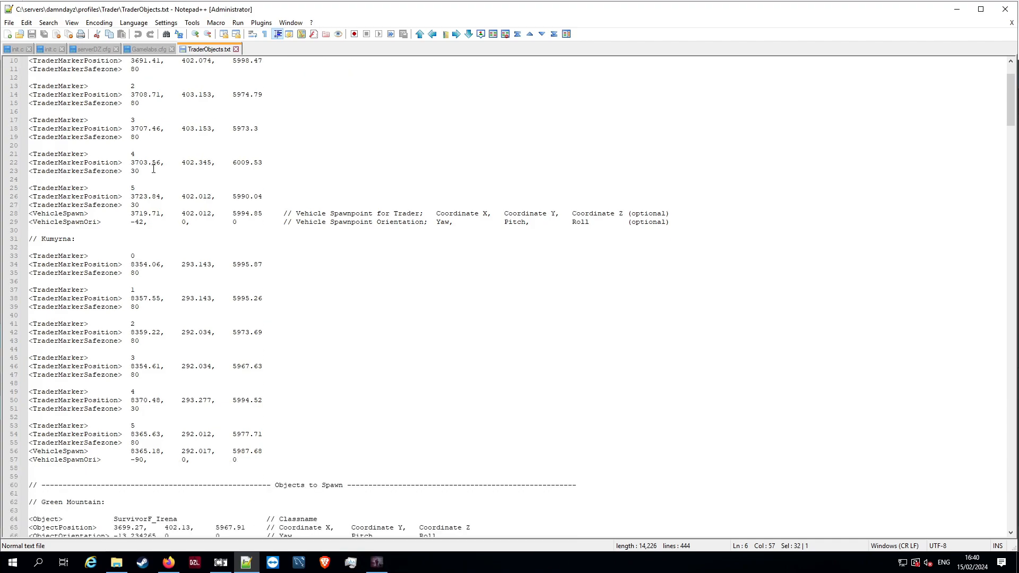
# Examine the Objects to Spawn section, including the SurvivorF_Irena object's position and the NPC_DUMMY attachment note
pyautogui.scroll(-10, 150, 198)
pyautogui.scroll(-2, 111, 306)
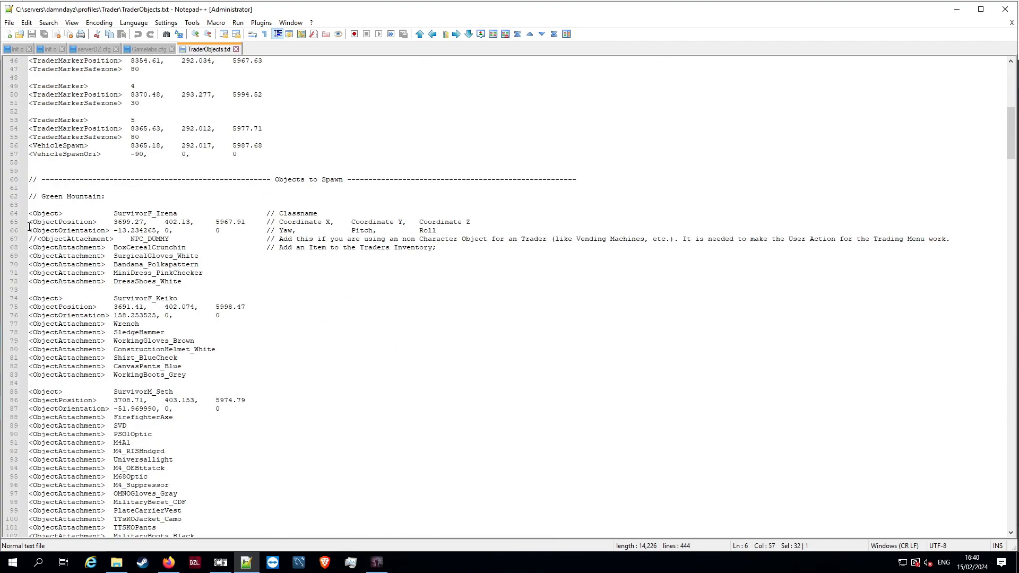
pyautogui.moveTo(29, 222); pyautogui.dragTo(249, 218)
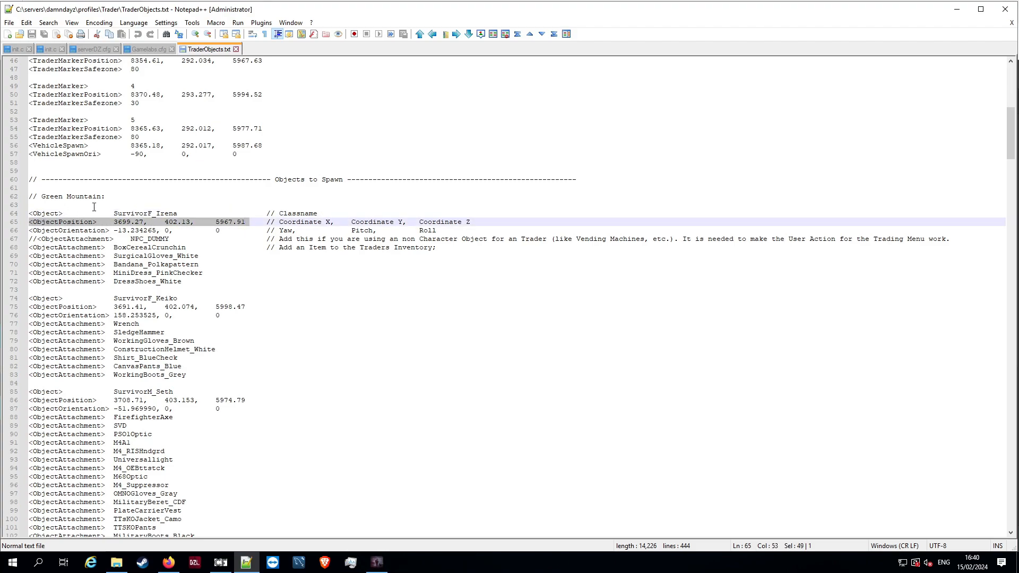
pyautogui.moveTo(280, 175); pyautogui.dragTo(428, 177)
pyautogui.click(377, 239)
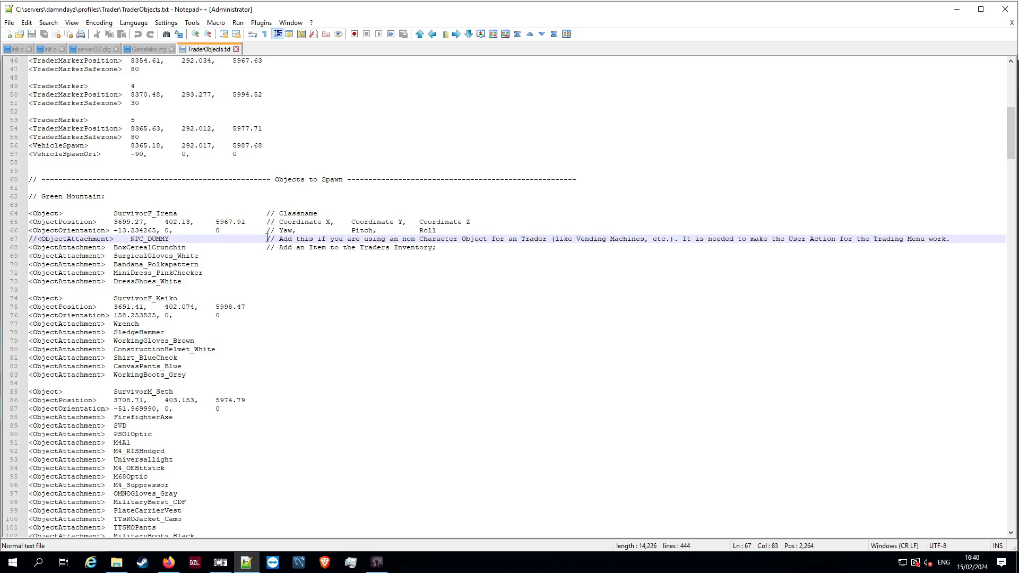
# Compare Green Mountain's trader marker 0 with the full SurvivorF_Irena object block under Objects to Spawn
pyautogui.scroll(15, 267, 237)
pyautogui.click(274, 72)
pyautogui.click(157, 98)
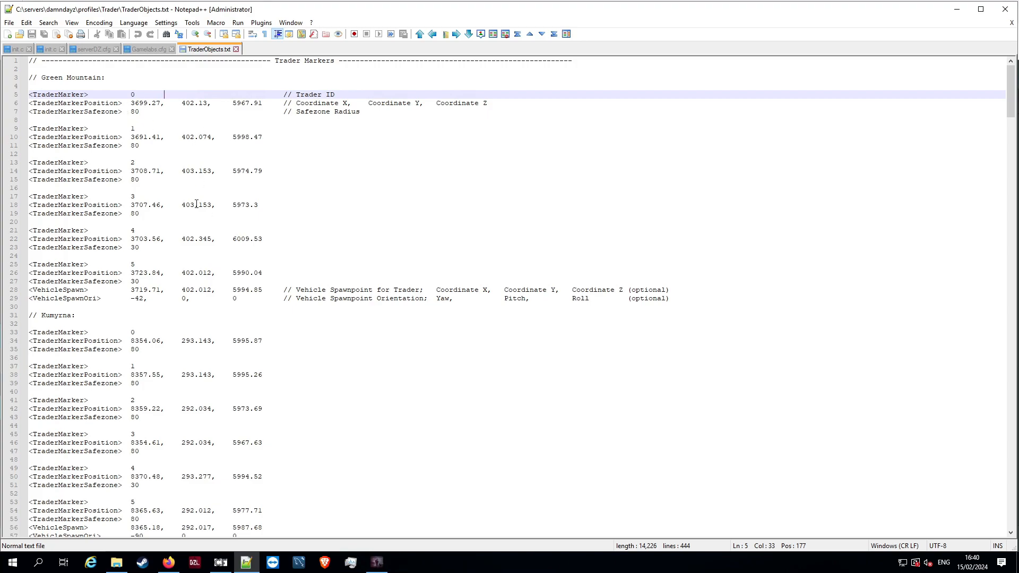
pyautogui.moveTo(132, 102); pyautogui.dragTo(164, 94)
pyautogui.scroll(-8, 205, 130)
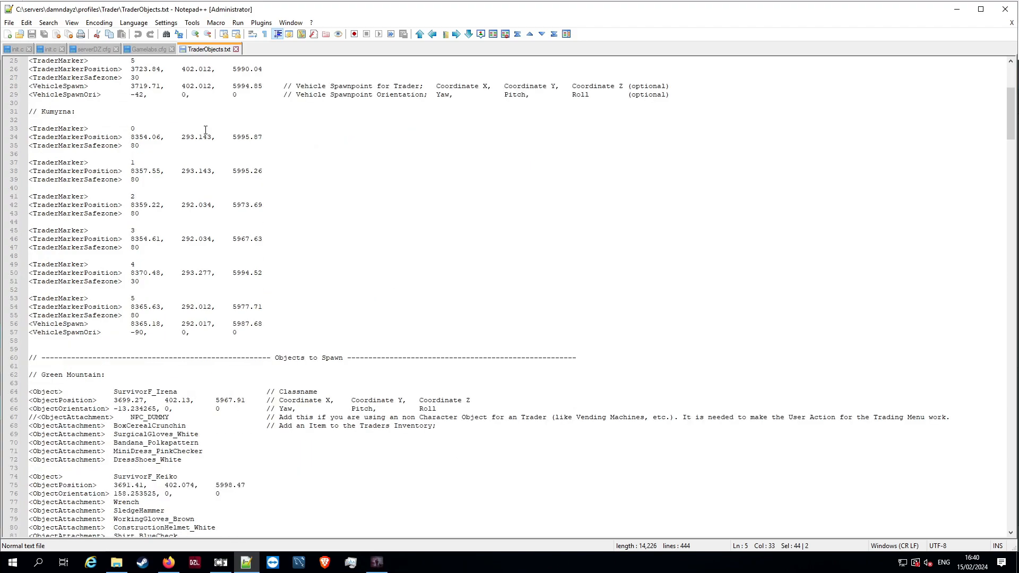
pyautogui.scroll(-5, 205, 130)
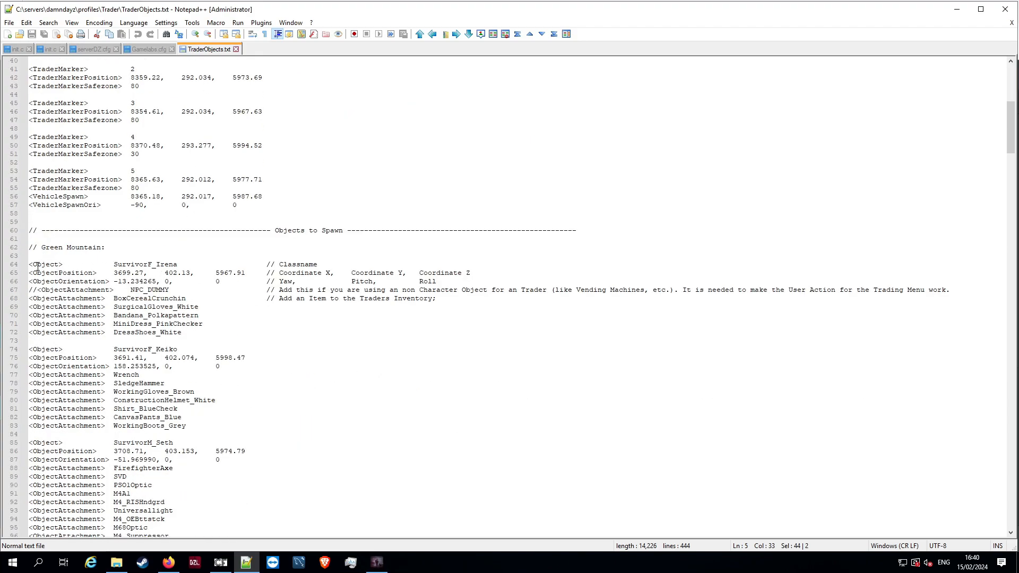
pyautogui.moveTo(29, 264); pyautogui.dragTo(255, 334)
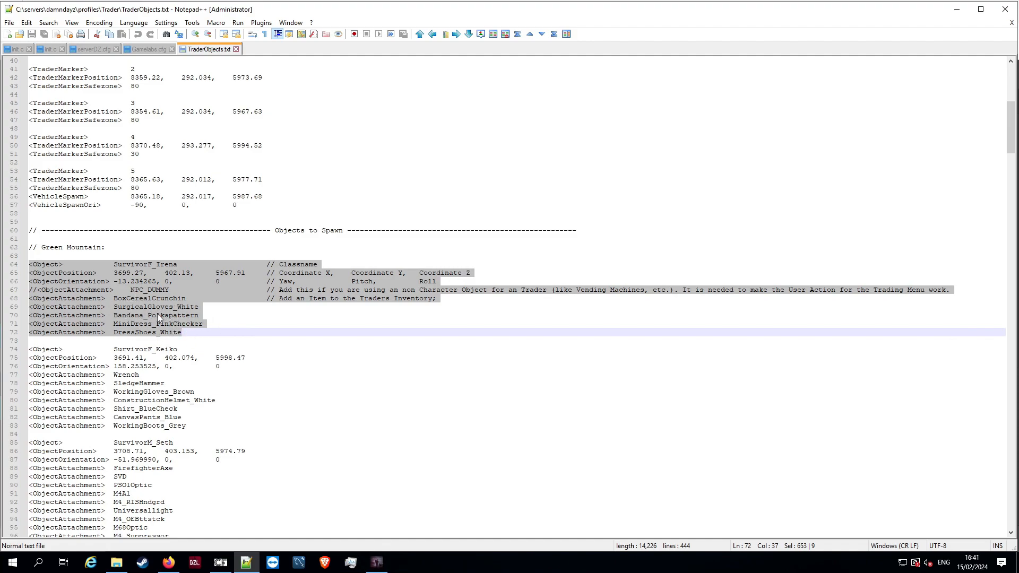
# Compare SurvivorF_Irena's object position with the Green Mountain trader marker 0 position in TraderObjects.txt
pyautogui.click(147, 281)
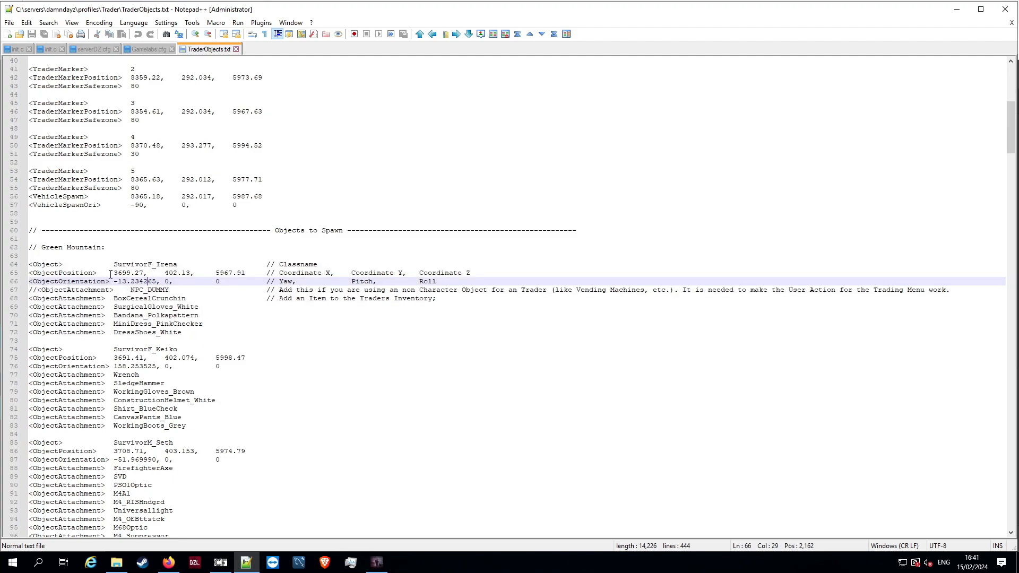
pyautogui.moveTo(33, 272); pyautogui.dragTo(244, 272)
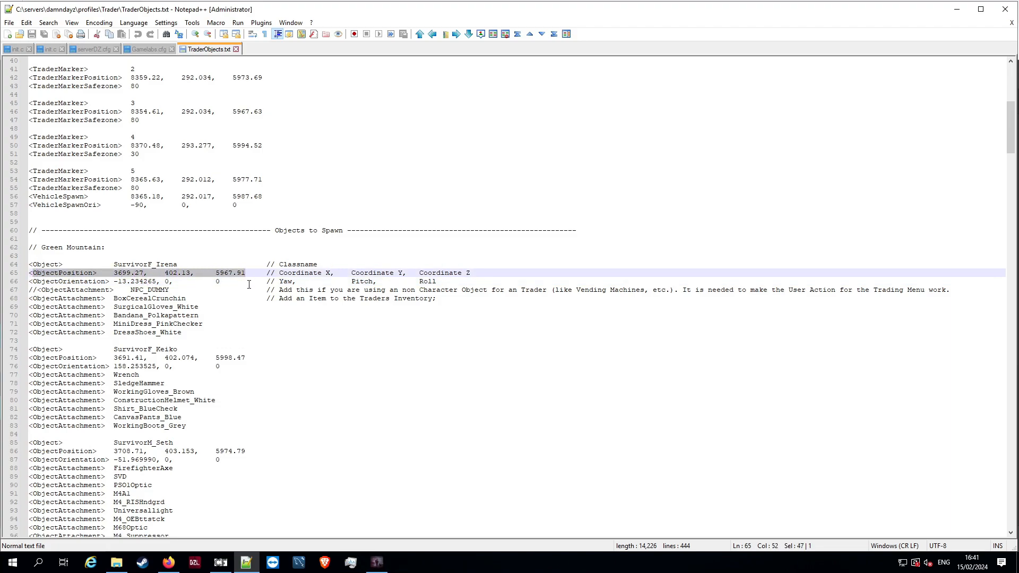
pyautogui.scroll(13, 254, 281)
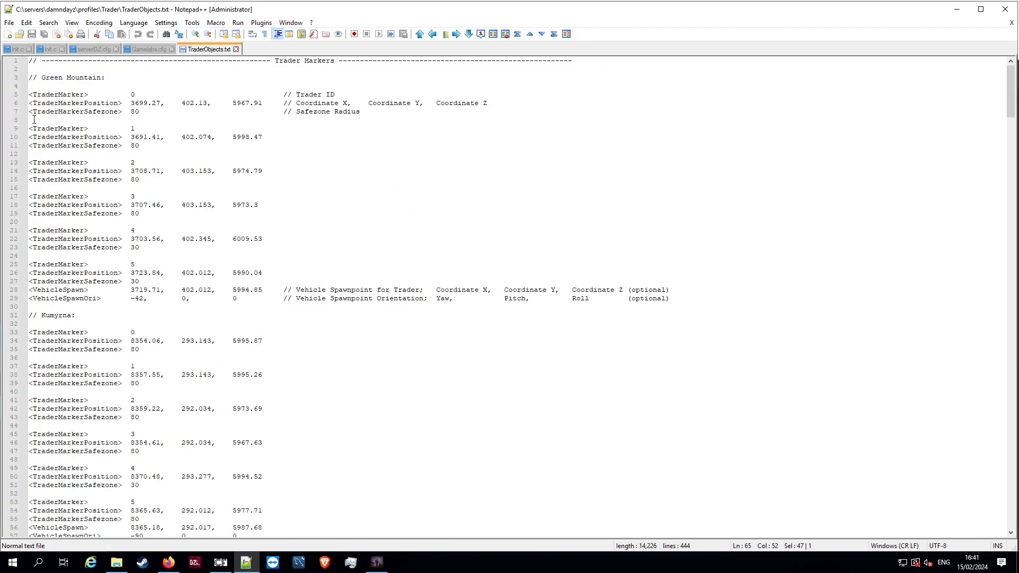
pyautogui.moveTo(131, 103); pyautogui.dragTo(262, 103)
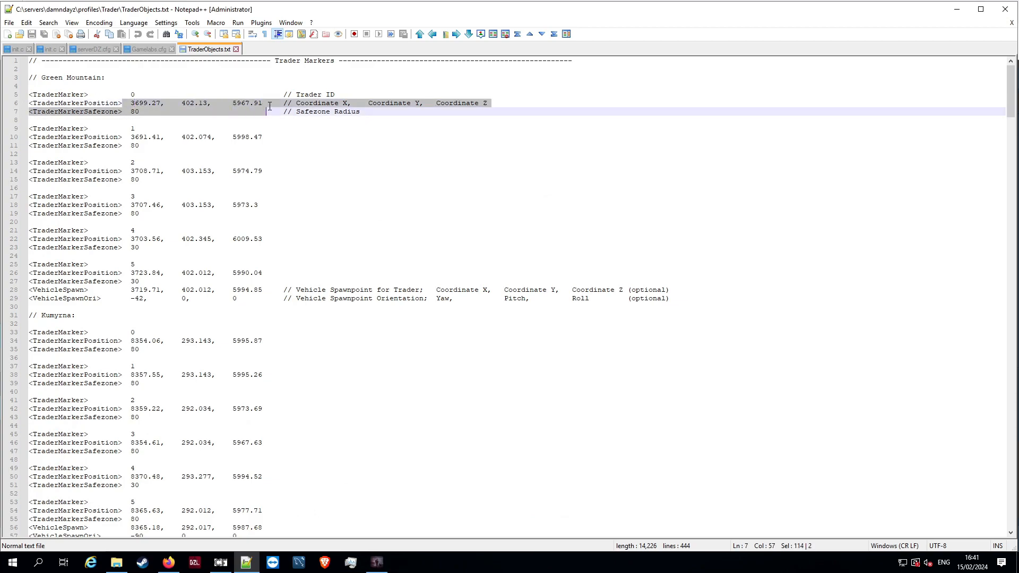
# Compare Green Mountain's trader marker 1 position with the SurvivorF_Keiko object block under Objects to Spawn
pyautogui.click(60, 128)
pyautogui.moveTo(32, 129); pyautogui.dragTo(276, 142)
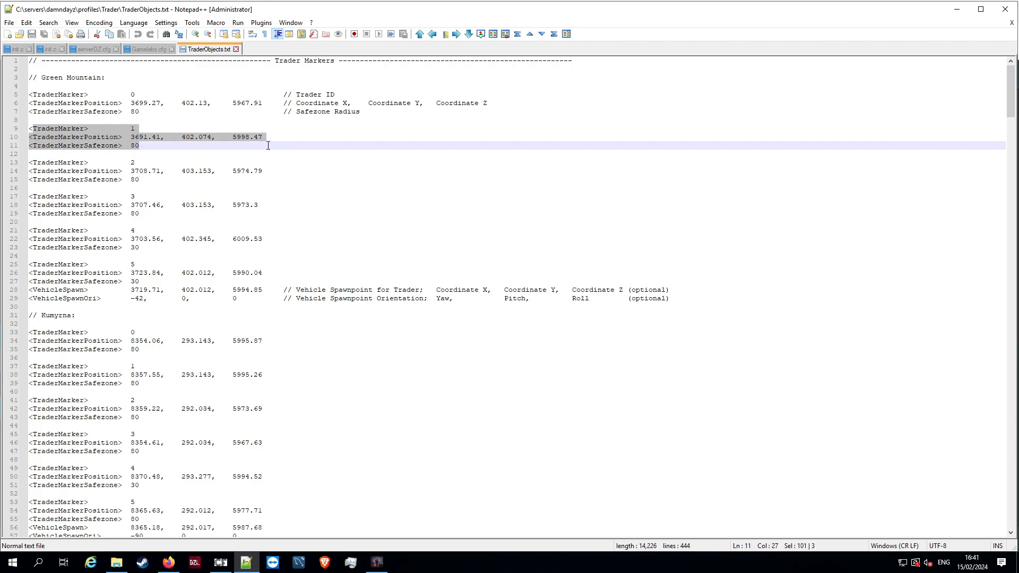
pyautogui.click(199, 147)
pyautogui.moveTo(34, 139); pyautogui.dragTo(255, 137)
pyautogui.click(273, 137)
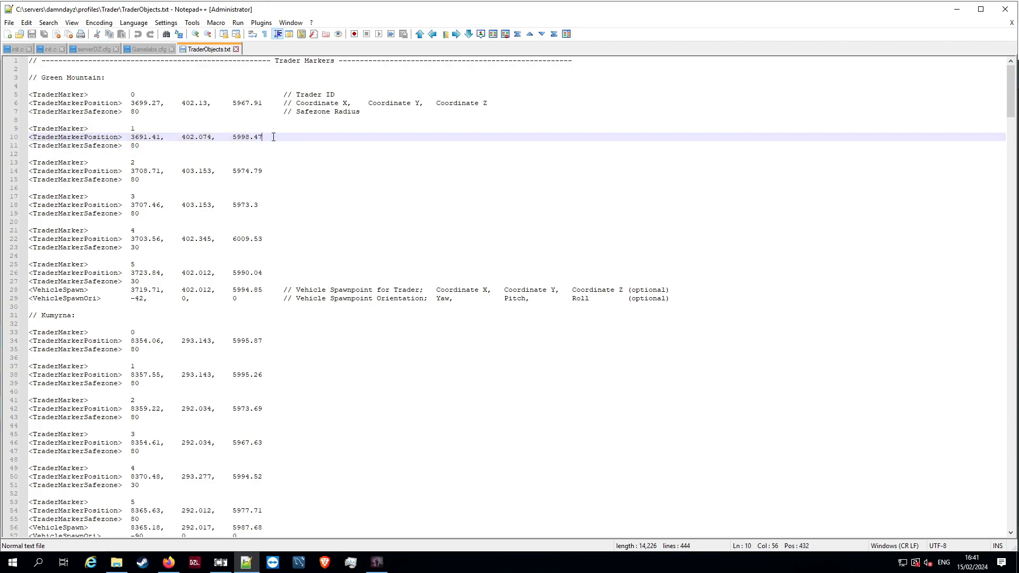
pyautogui.scroll(-13, 250, 205)
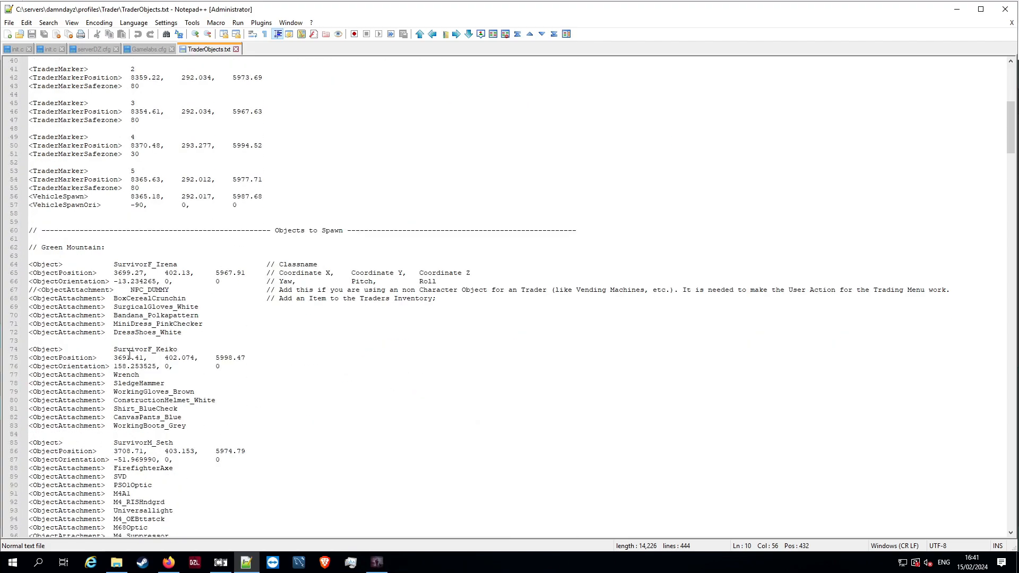
pyautogui.moveTo(38, 344); pyautogui.dragTo(181, 417)
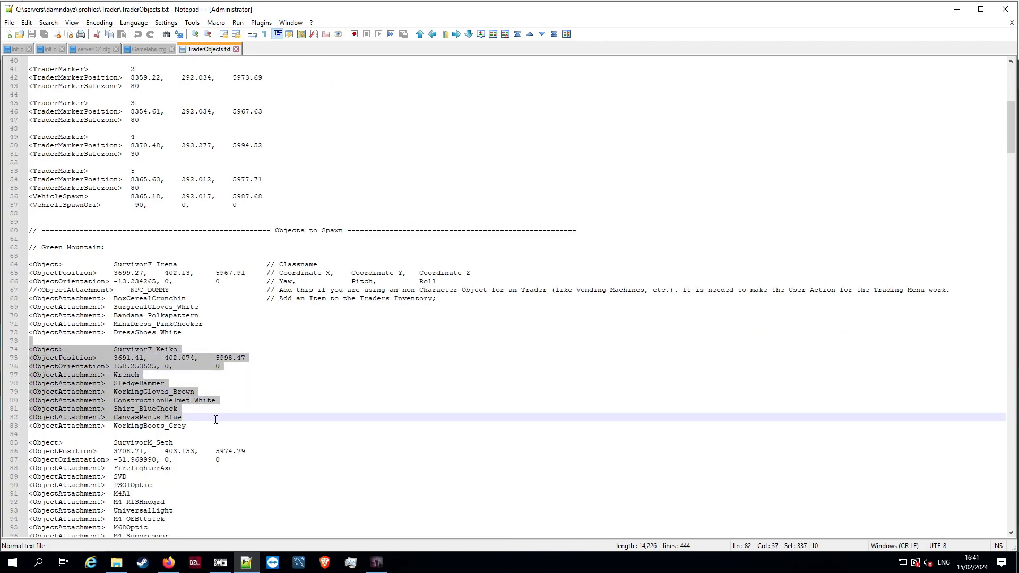
# Examine the Green Mountain objects to spawn, from the survivor traders and their attachments through the buildings, containers and props
pyautogui.scroll(-2, 244, 309)
pyautogui.scroll(15, 244, 309)
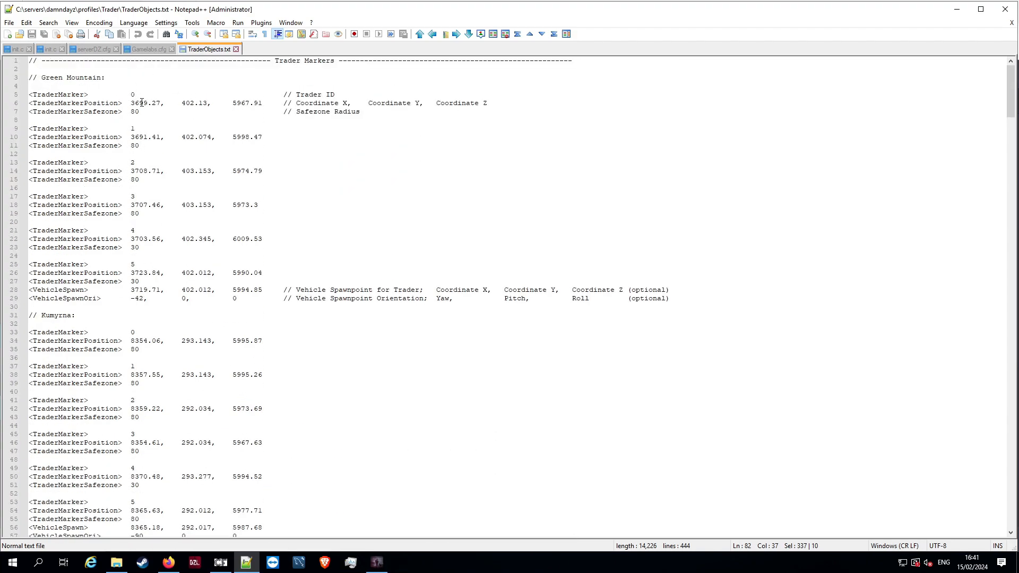
pyautogui.scroll(-12, 150, 264)
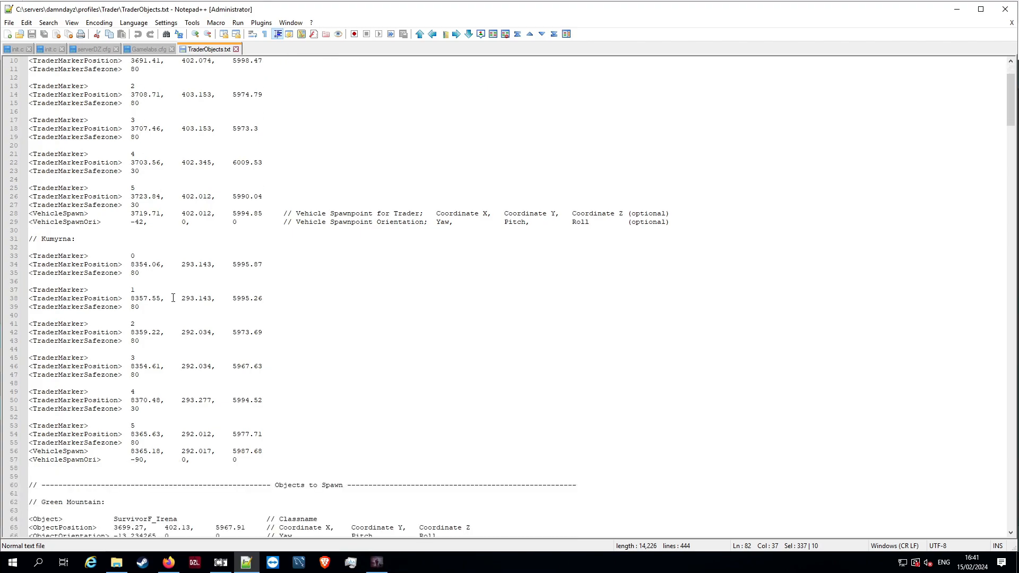
pyautogui.scroll(-1, 207, 299)
pyautogui.moveTo(41, 273); pyautogui.dragTo(161, 315)
pyautogui.moveTo(33, 349); pyautogui.dragTo(212, 409)
pyautogui.scroll(-4, 210, 386)
pyautogui.moveTo(33, 341); pyautogui.dragTo(202, 451)
pyautogui.scroll(-4, 258, 419)
pyautogui.scroll(-19, 257, 418)
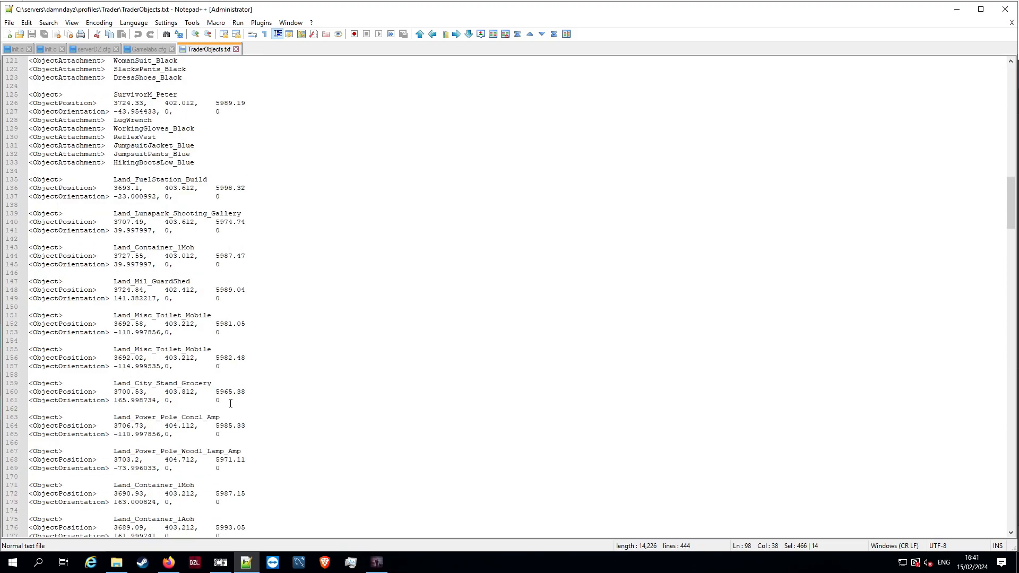
pyautogui.scroll(-20, 230, 403)
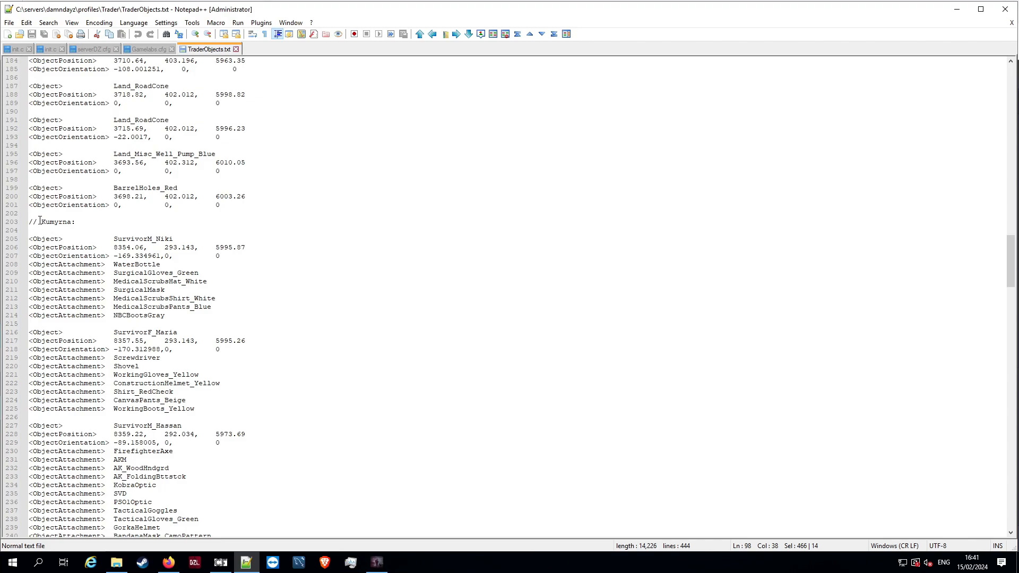
# Examine the Kumyrna heading and its first trader objects, SurvivorM_Niki, SurvivorF_Maria and SurvivorM_Hassan, under Objects to Spawn
pyautogui.moveTo(33, 218); pyautogui.dragTo(84, 222)
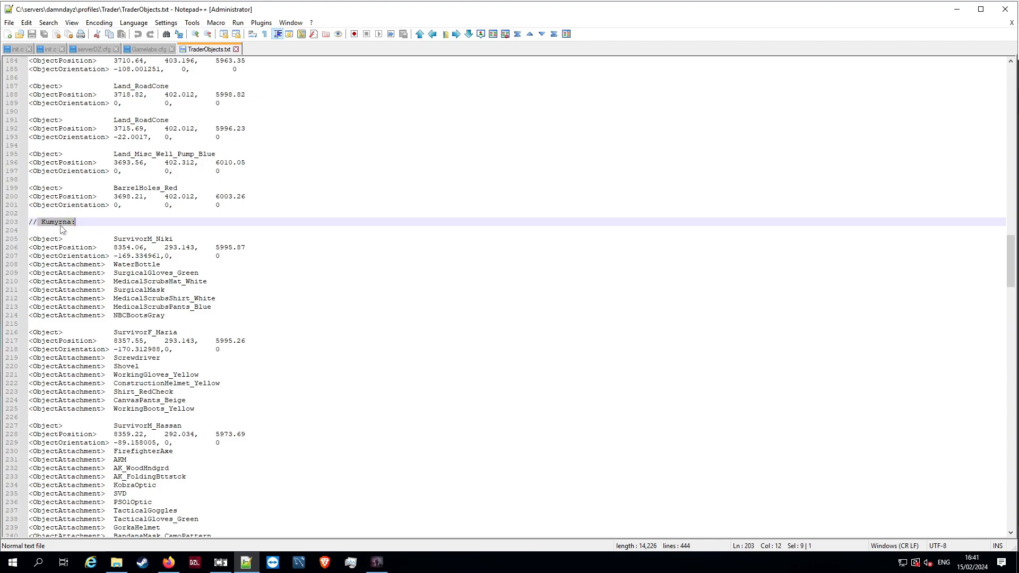
pyautogui.scroll(-3, 93, 245)
pyautogui.moveTo(33, 162); pyautogui.dragTo(127, 383)
# Review the Green Mountain and Kumyrna groups of trader markers 0 to 5 in the Trader Markers section
pyautogui.scroll(20, 222, 258)
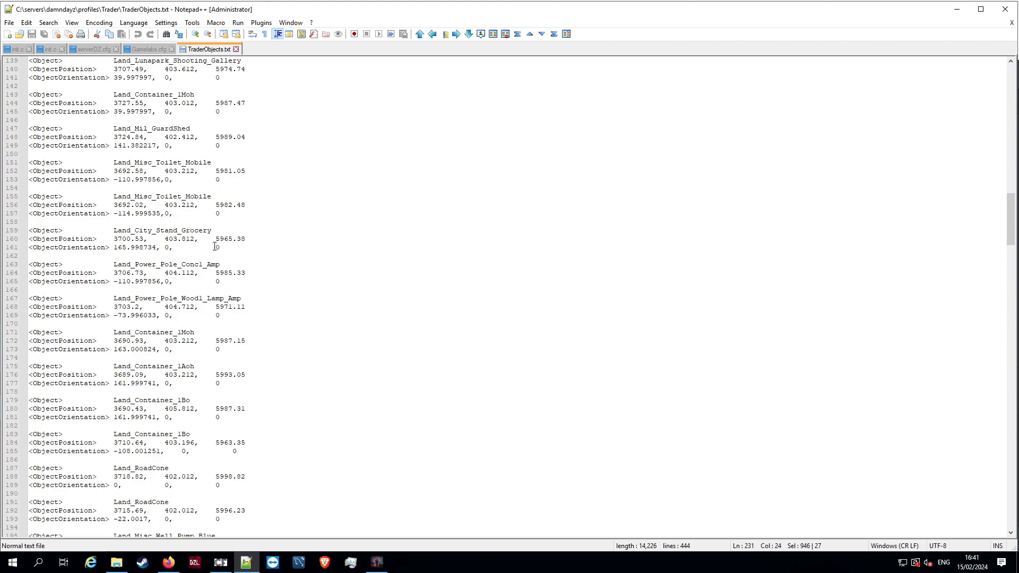
pyautogui.scroll(18, 181, 236)
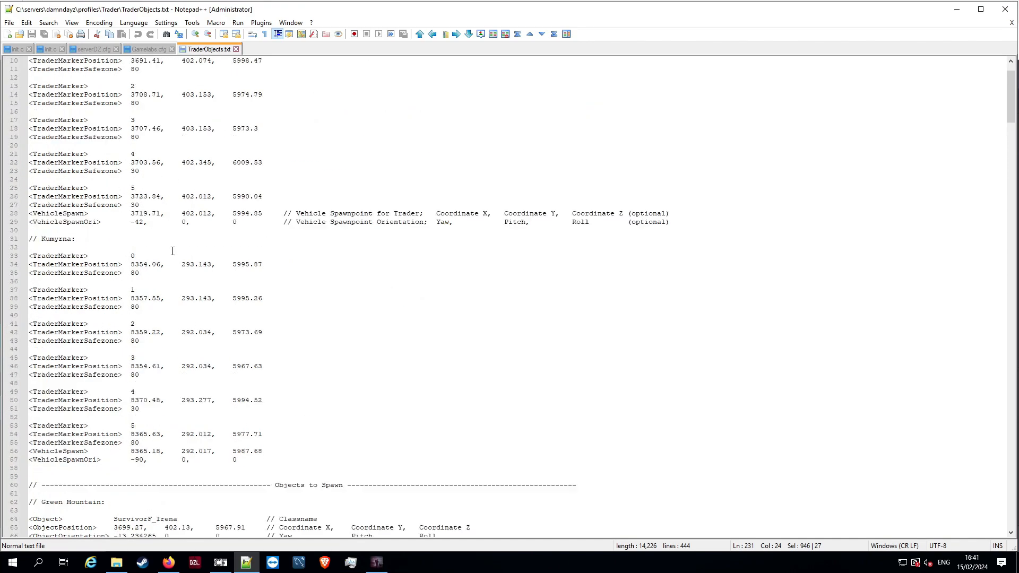
pyautogui.moveTo(30, 290); pyautogui.dragTo(147, 316)
pyautogui.scroll(1, 120, 210)
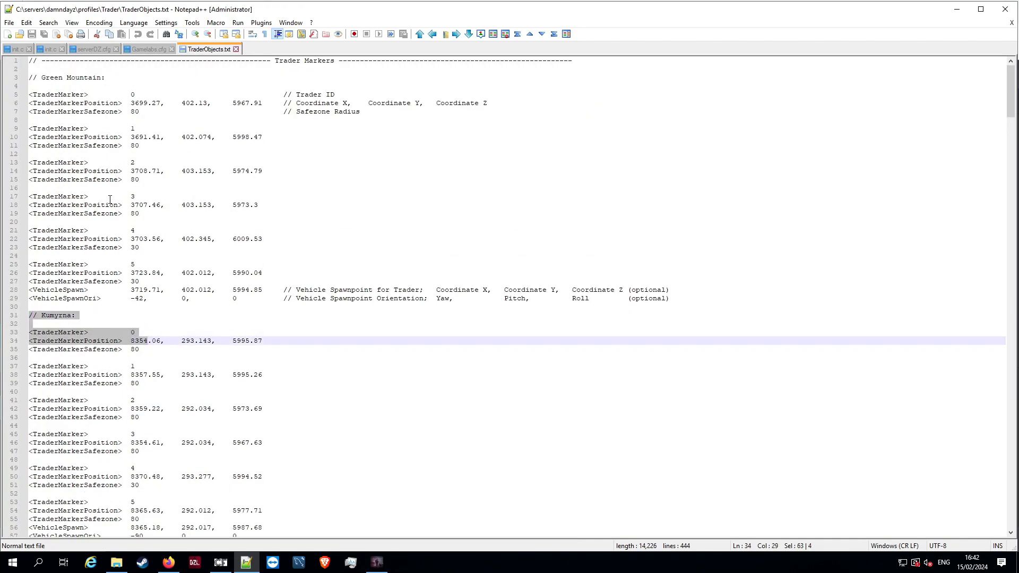
pyautogui.moveTo(33, 78); pyautogui.dragTo(436, 303)
pyautogui.click(432, 333)
pyautogui.scroll(-3, 432, 334)
pyautogui.moveTo(42, 239); pyautogui.dragTo(139, 442)
pyautogui.scroll(-1, 177, 399)
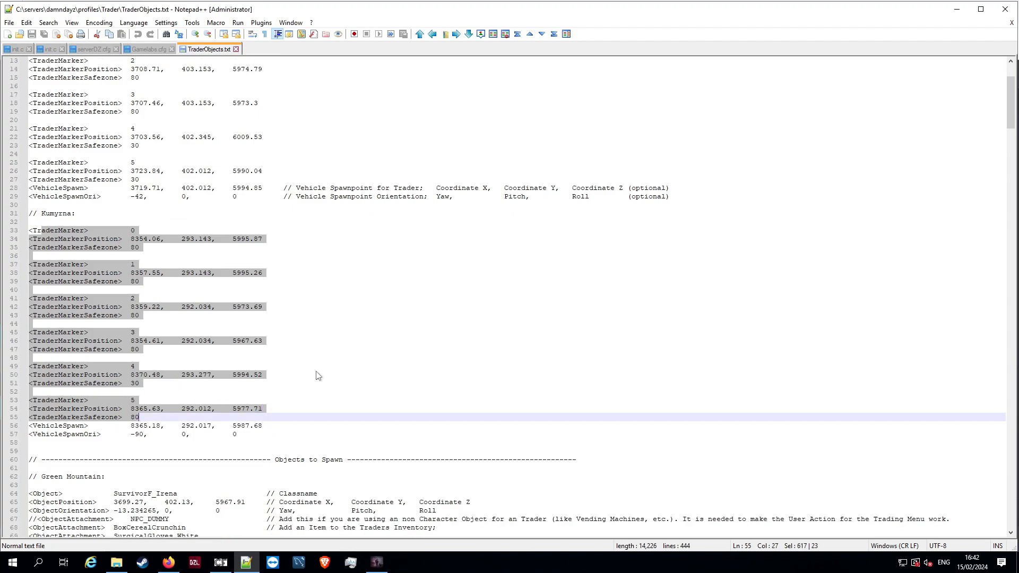
# Compare the coordinate format of Kumyrna's trader marker 0 position with SurvivorF_Irena's object position
pyautogui.scroll(1, 107, 244)
pyautogui.click(107, 243)
pyautogui.moveTo(94, 265); pyautogui.dragTo(276, 264)
pyautogui.scroll(-6, 283, 300)
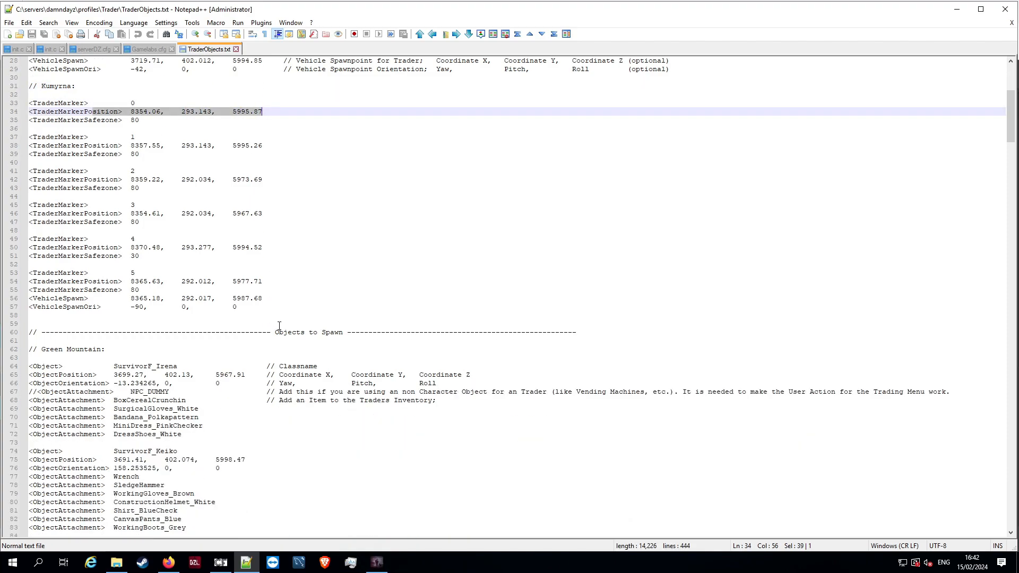
pyautogui.moveTo(114, 375); pyautogui.dragTo(270, 376)
pyautogui.scroll(5, 269, 386)
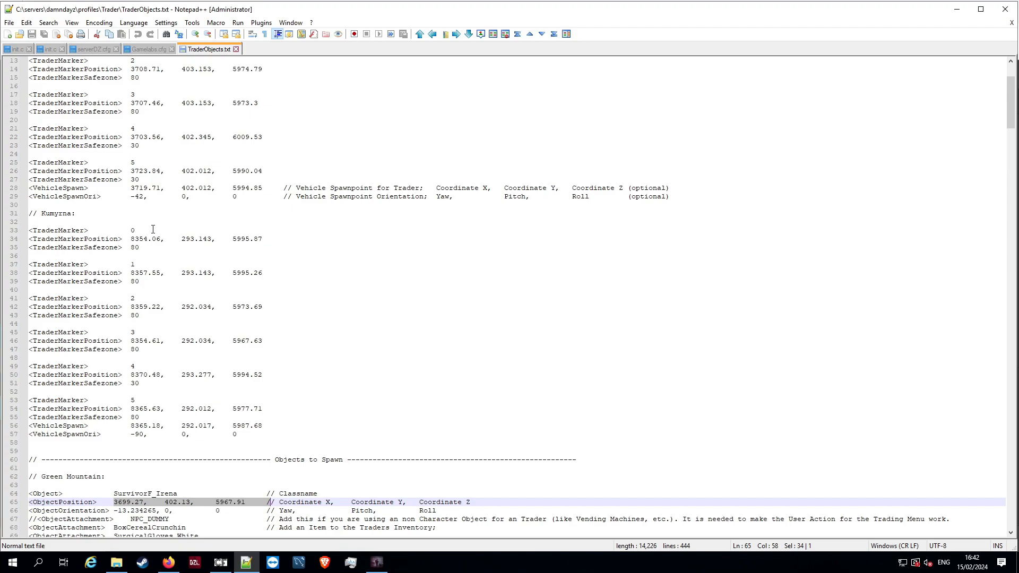
pyautogui.moveTo(164, 239); pyautogui.dragTo(215, 239)
pyautogui.scroll(-4, 77, 397)
pyautogui.moveTo(115, 401); pyautogui.dragTo(256, 404)
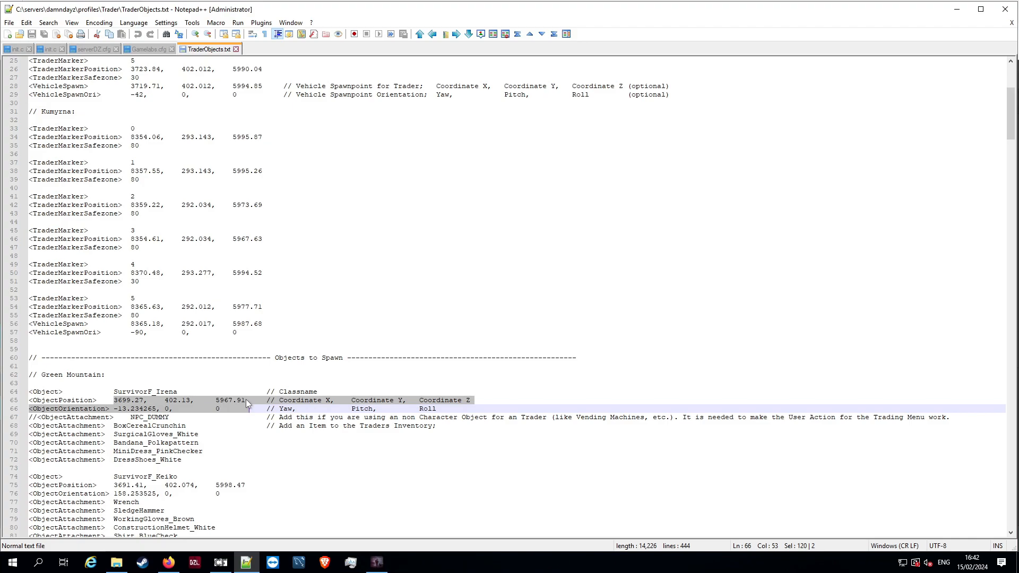
# Switch to File Explorer and go to the damndayz server's profiles folder
pyautogui.click(116, 562)
pyautogui.click(366, 148)
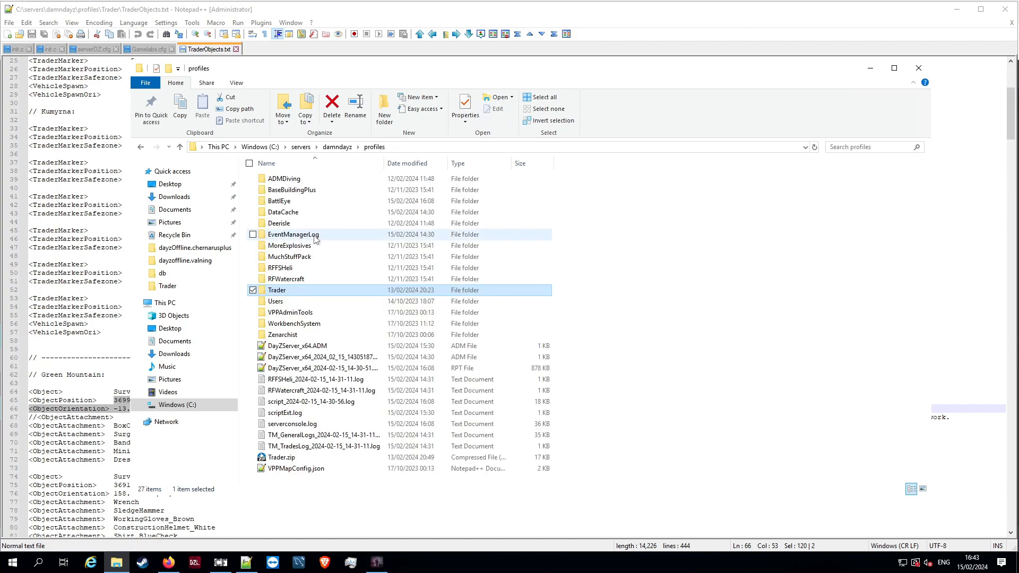